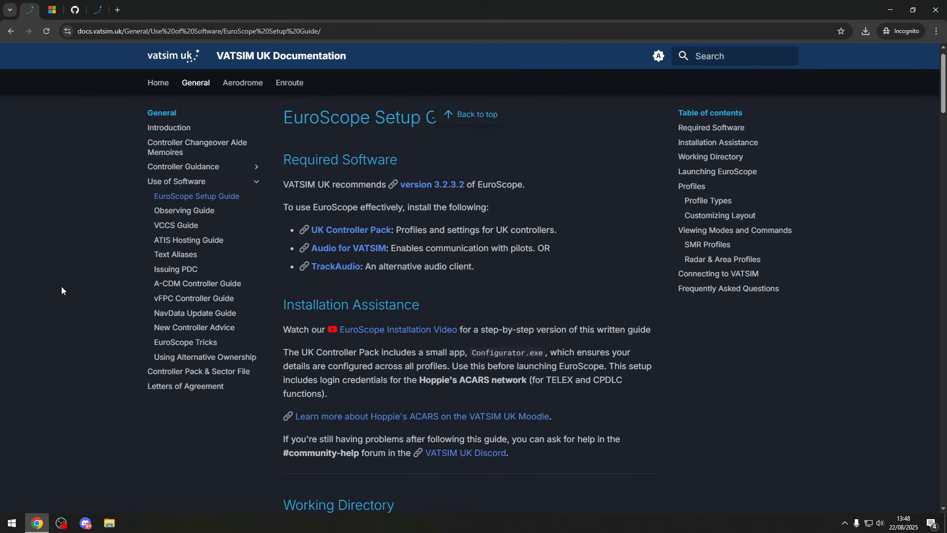
- Download EuroScopeSetup.3.2.3.2.msi from the setup guide and VC_redist.x86.exe from the Visual C++ Redistributable page to the Downloads folder
left_click(432, 186)
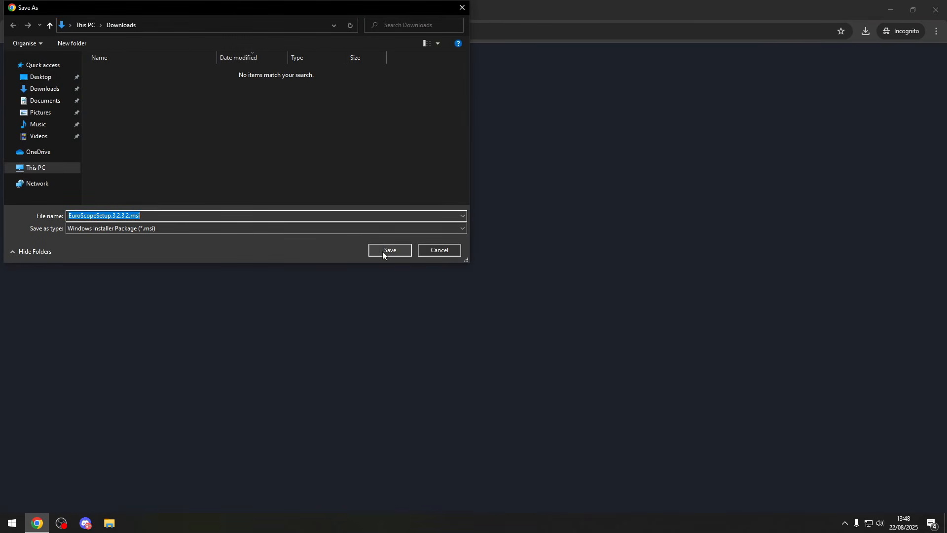
left_click(383, 250)
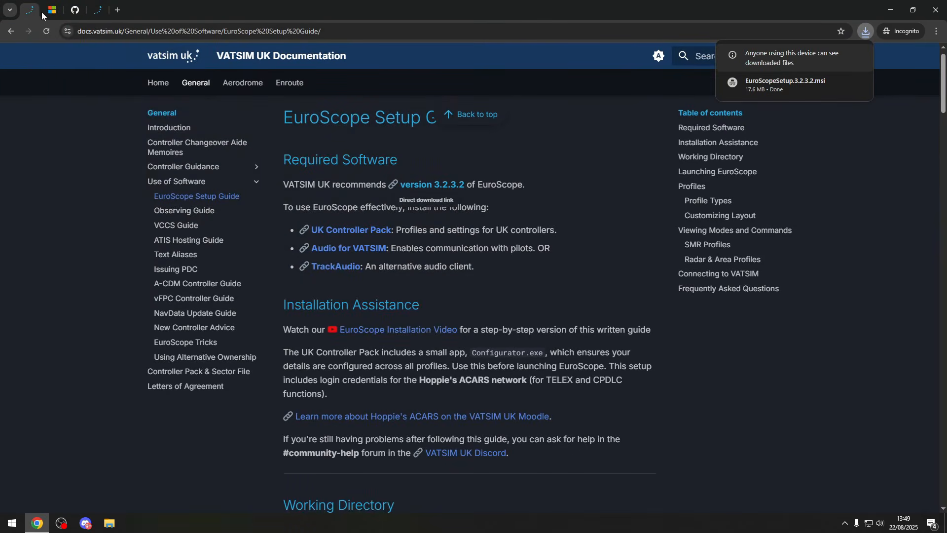
left_click(51, 11)
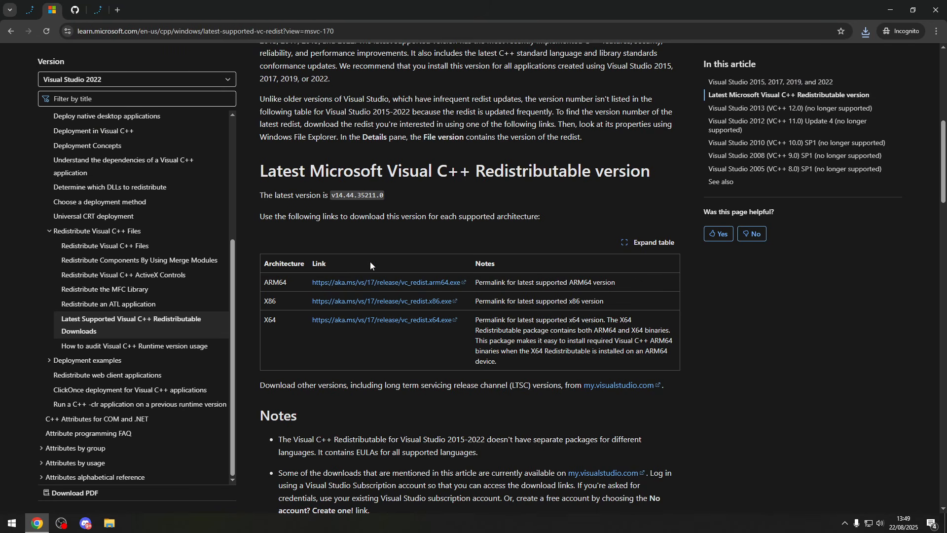
left_click(357, 303)
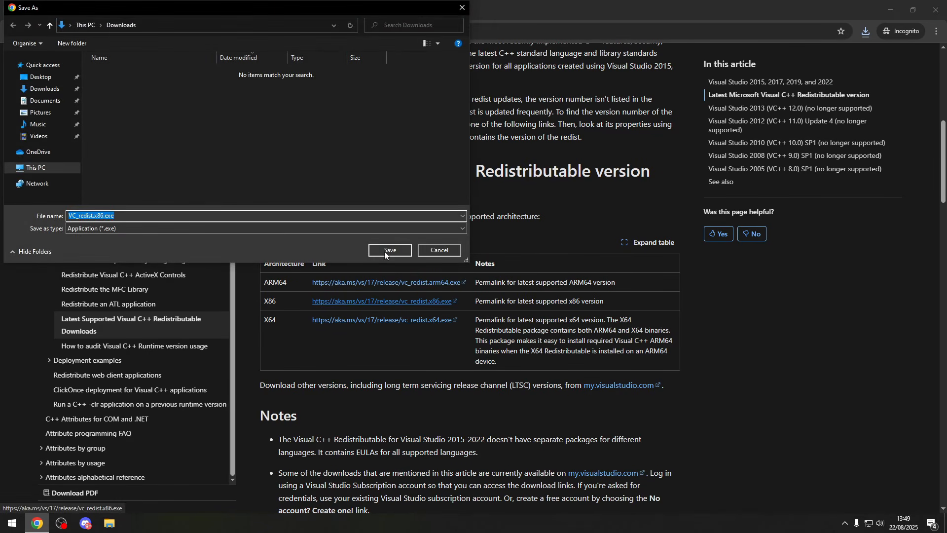
left_click(384, 251)
- Download trackaudio-1.3.4-beta.1-x64-setup.exe from the GitHub release and uk_controller_pack_2025_08.zip from the Controller Pack & Sector File page
left_click(74, 10)
mouse_move(106, 61)
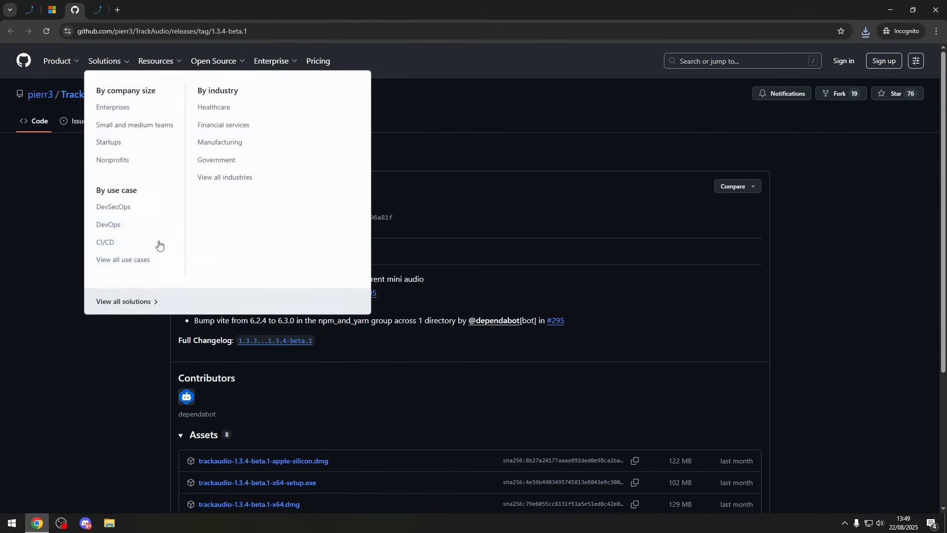
scroll(133, 349, "down", 1)
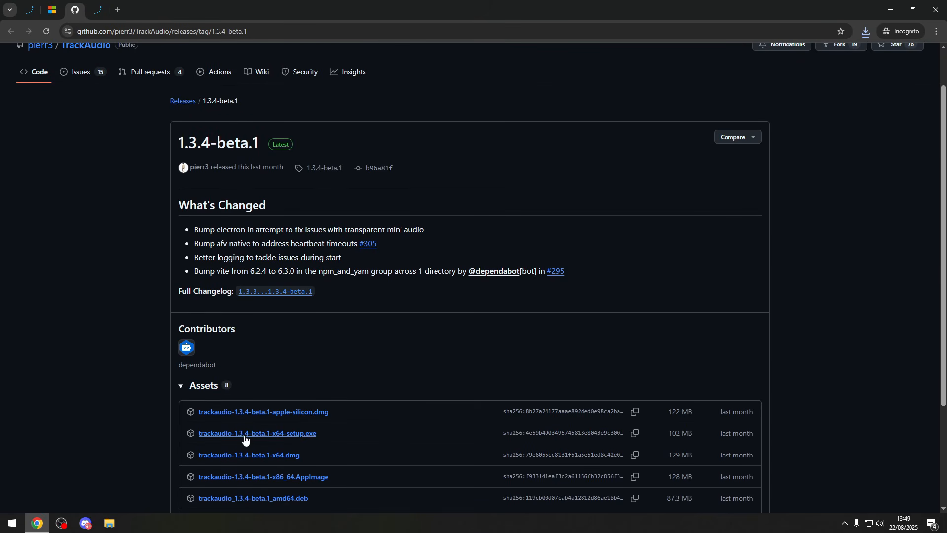
left_click(246, 439)
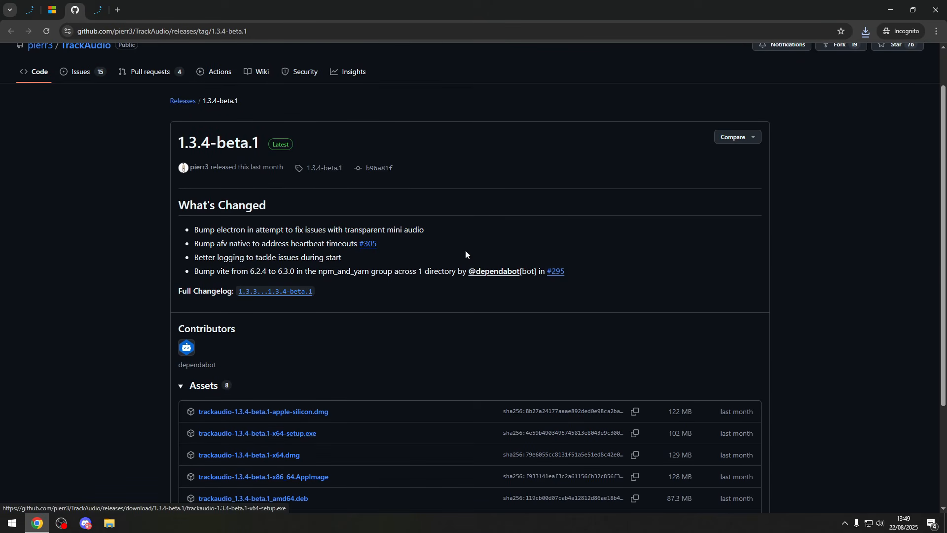
key("Return")
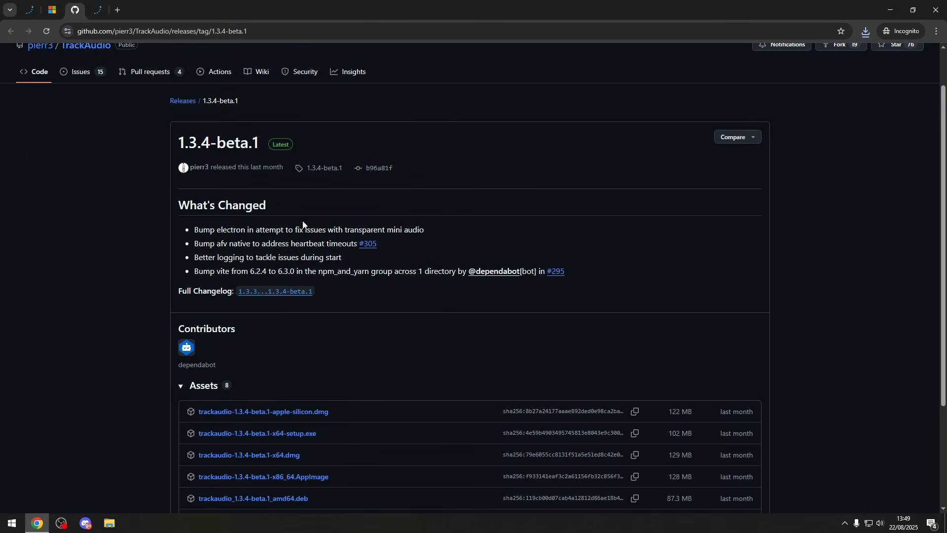
left_click(98, 11)
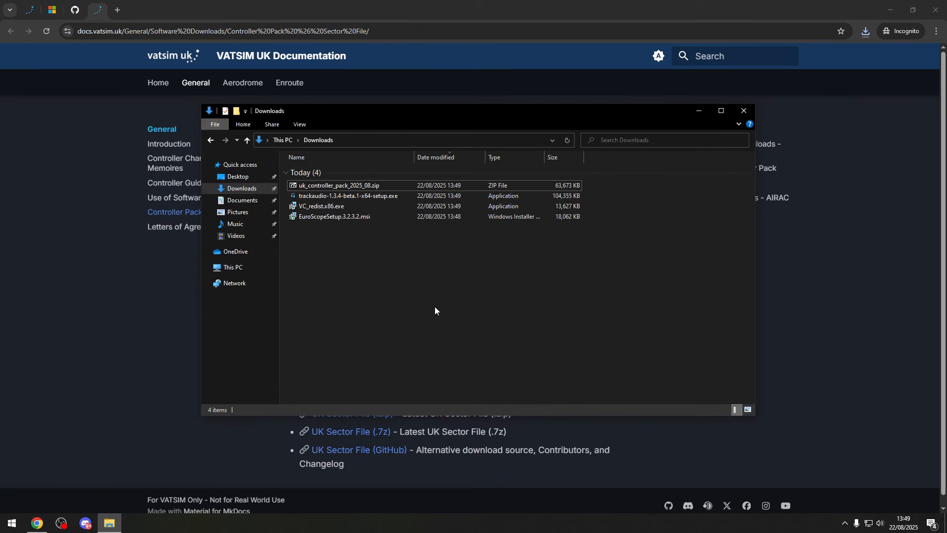
- Install the x86 Visual C++ Redistributable and EuroScope 3.2.3.2 from the files in the Downloads folder
left_click(344, 206)
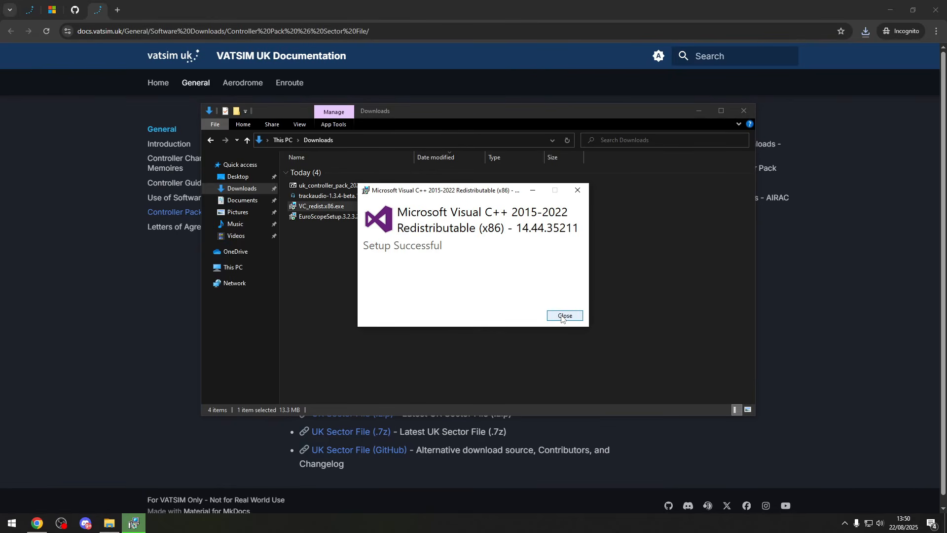
left_click(550, 318)
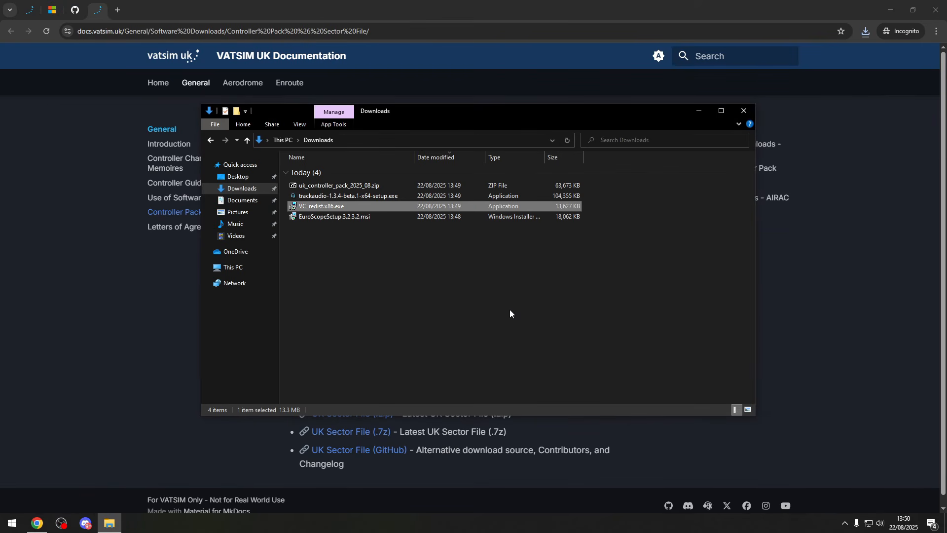
double_click(357, 217)
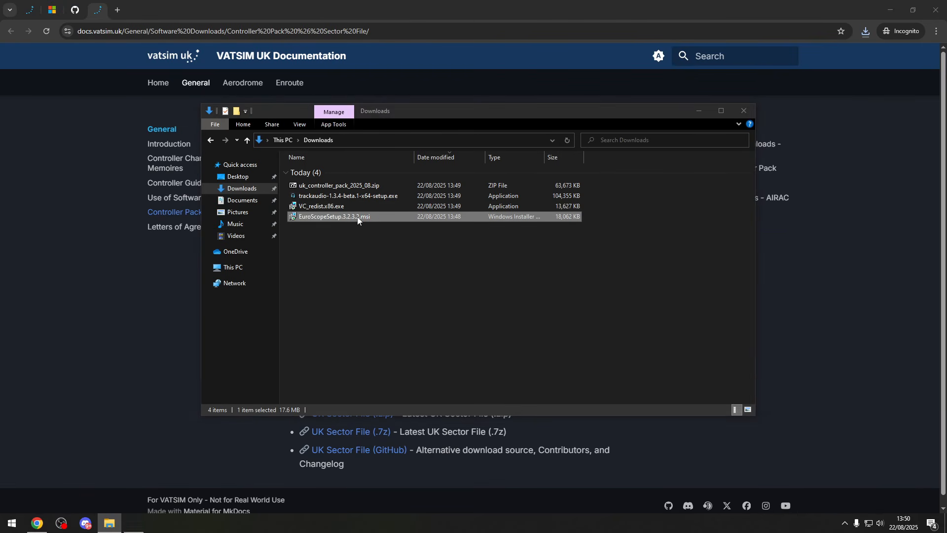
left_click(514, 347)
left_click(521, 346)
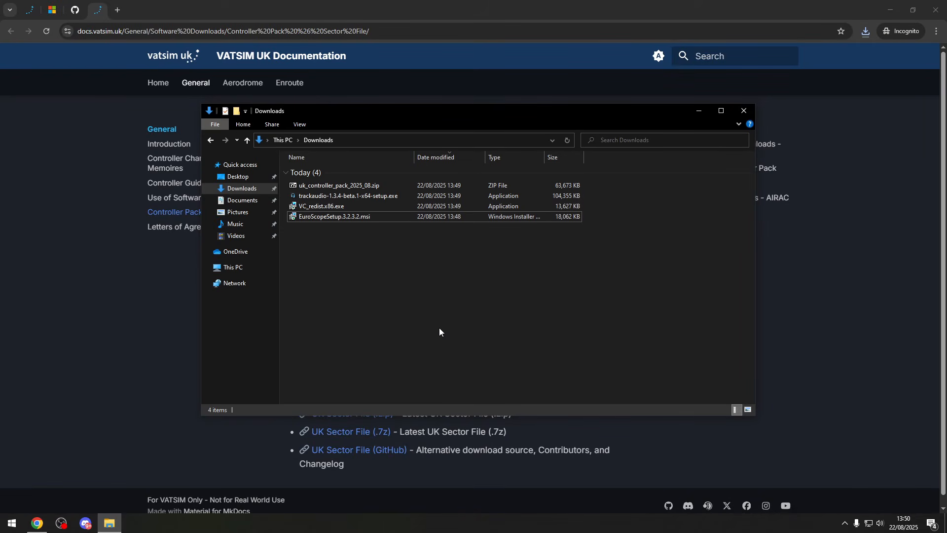
- Install TrackAudio from trackaudio-1.3.4-beta.1-x64-setup.exe in the Downloads folder
double_click(348, 197)
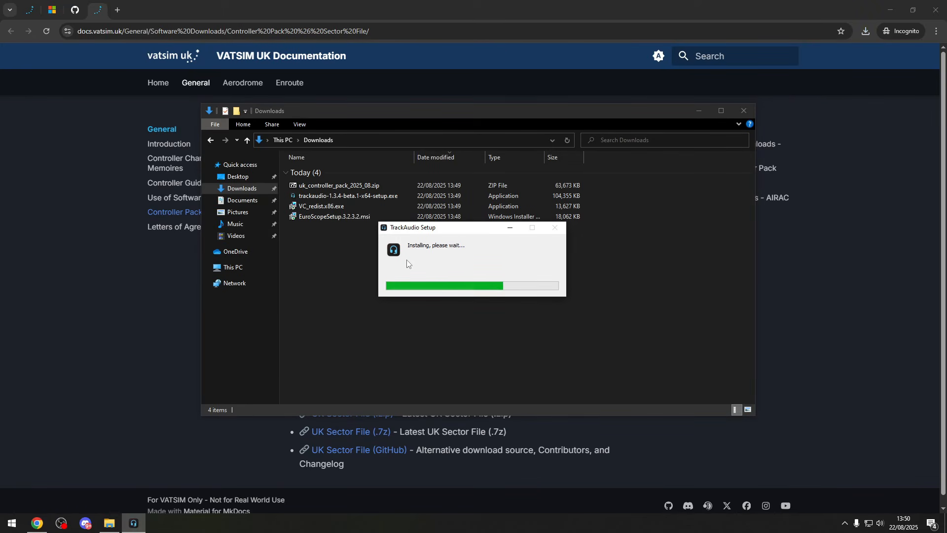
left_click(572, 384)
left_click(662, 102)
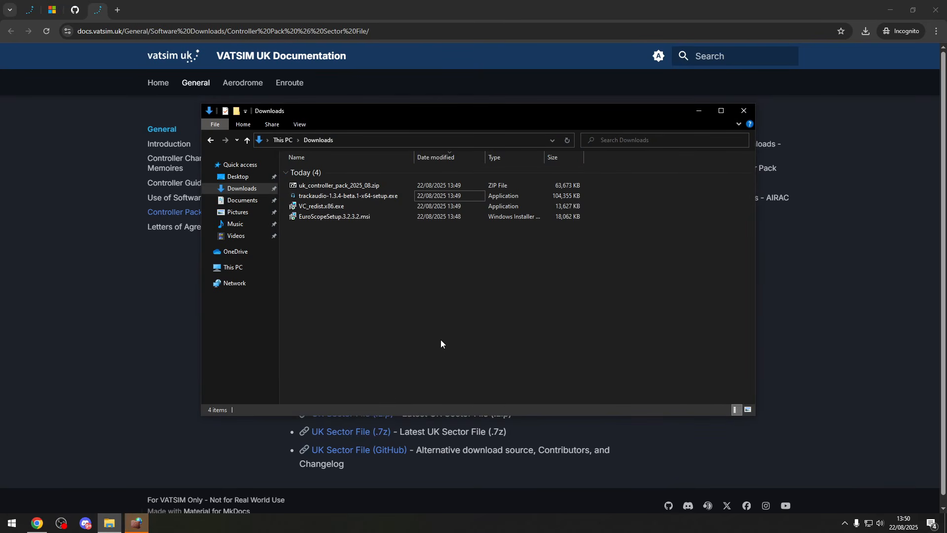
- Open the AppData\Roaming\EuroScope folder inside the user's profile on the C: drive, checking that hidden items are shown
key("alt+Up")
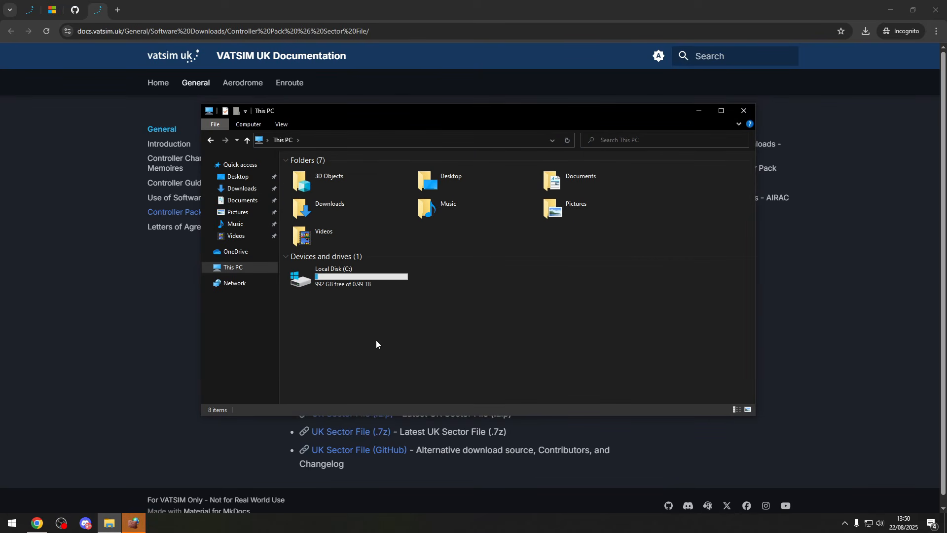
double_click(333, 275)
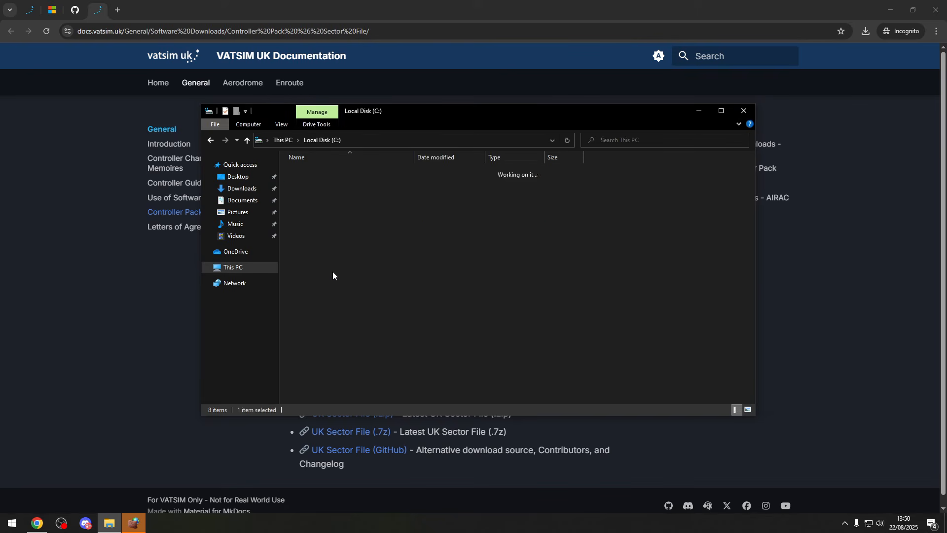
double_click(315, 231)
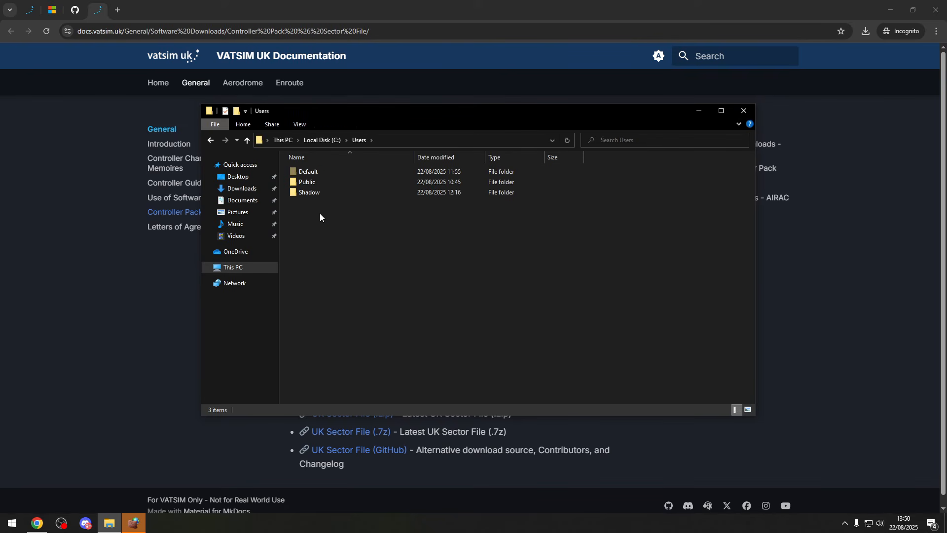
double_click(310, 192)
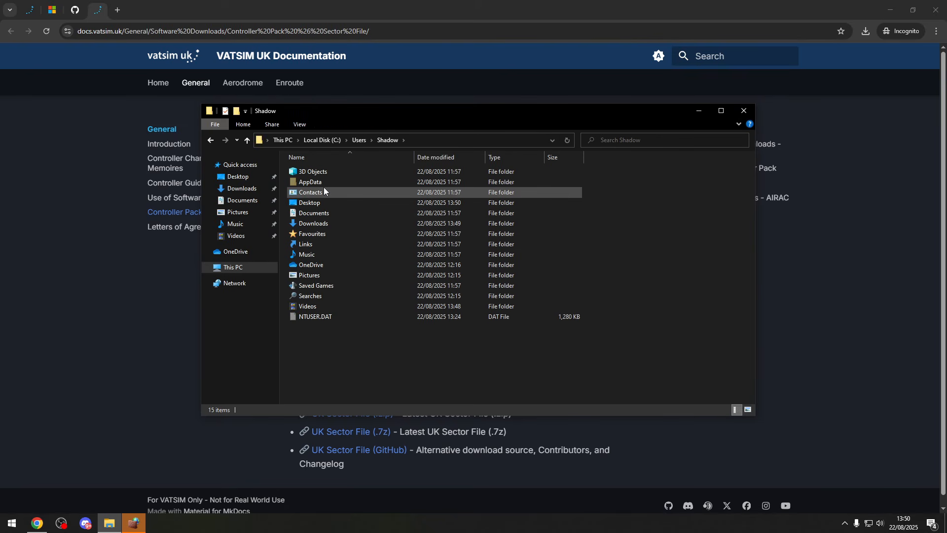
left_click(300, 125)
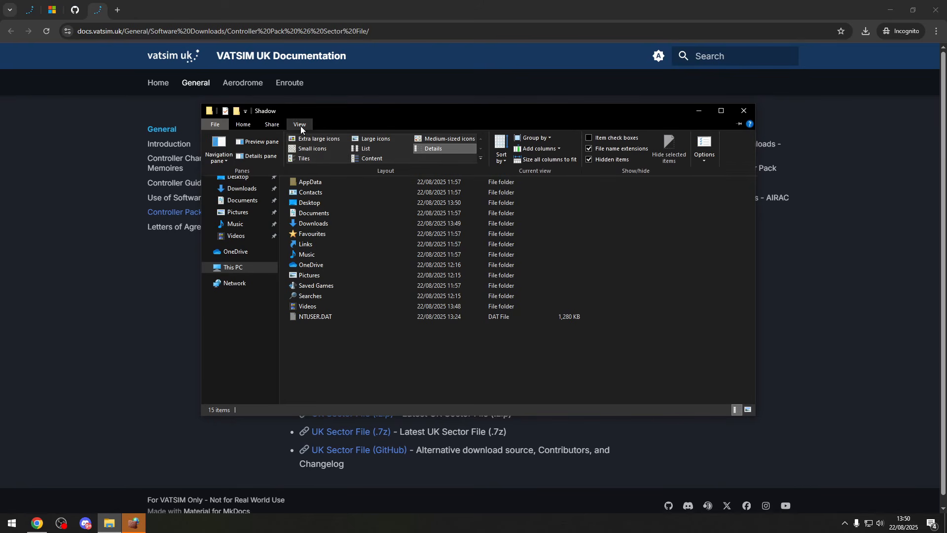
left_click(676, 261)
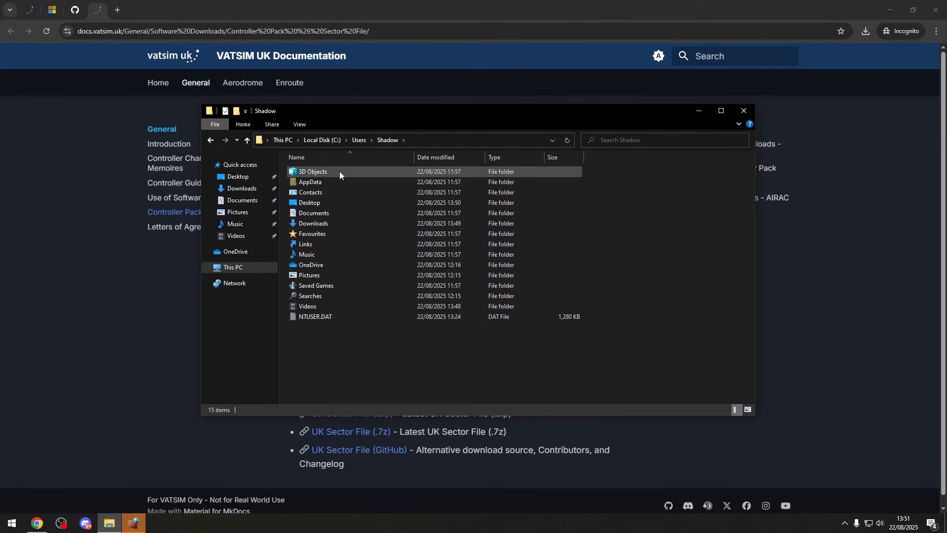
double_click(327, 182)
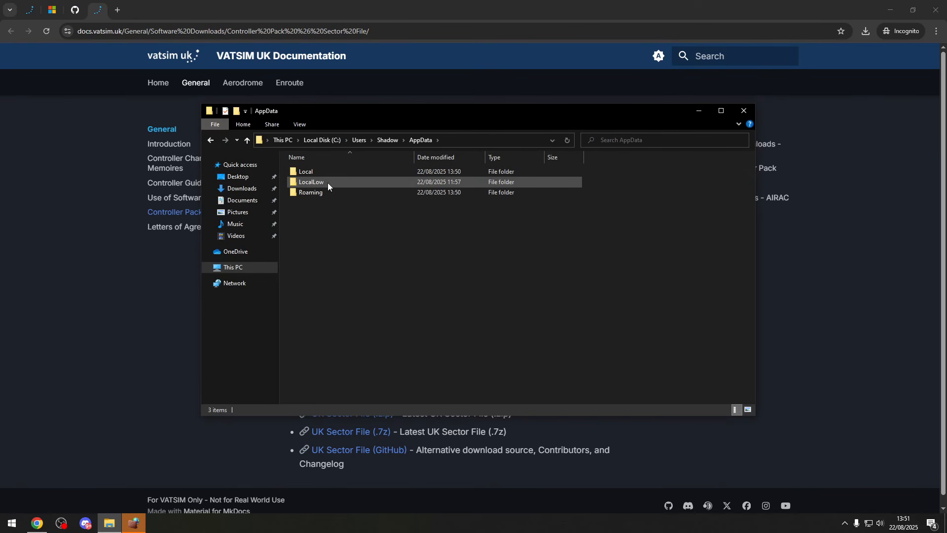
double_click(324, 193)
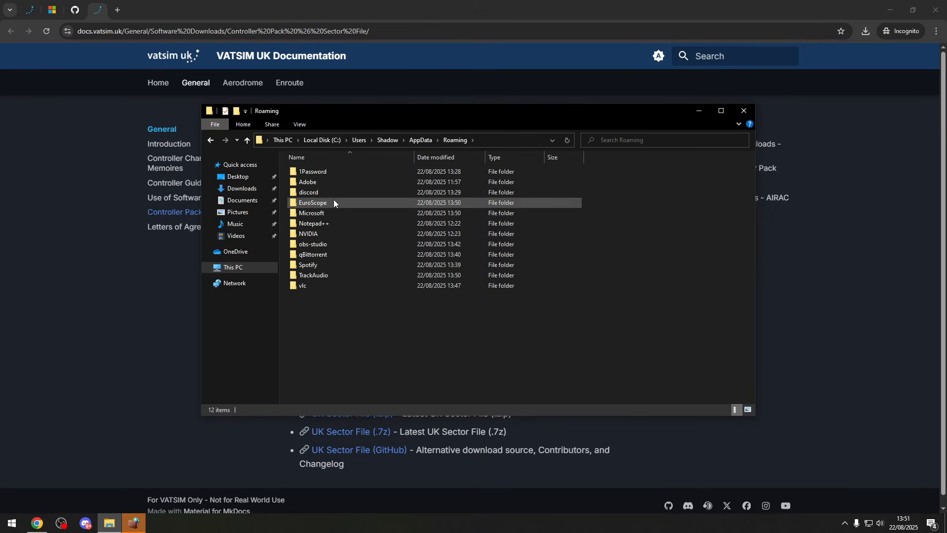
double_click(313, 202)
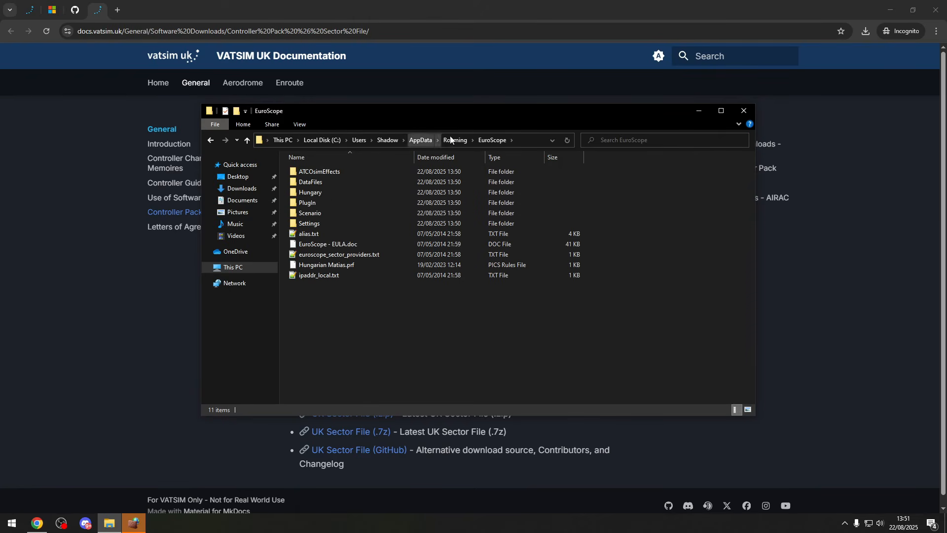
- Pin the EuroScope folder in AppData\Roaming to Quick access
left_click(450, 140)
right_click(330, 202)
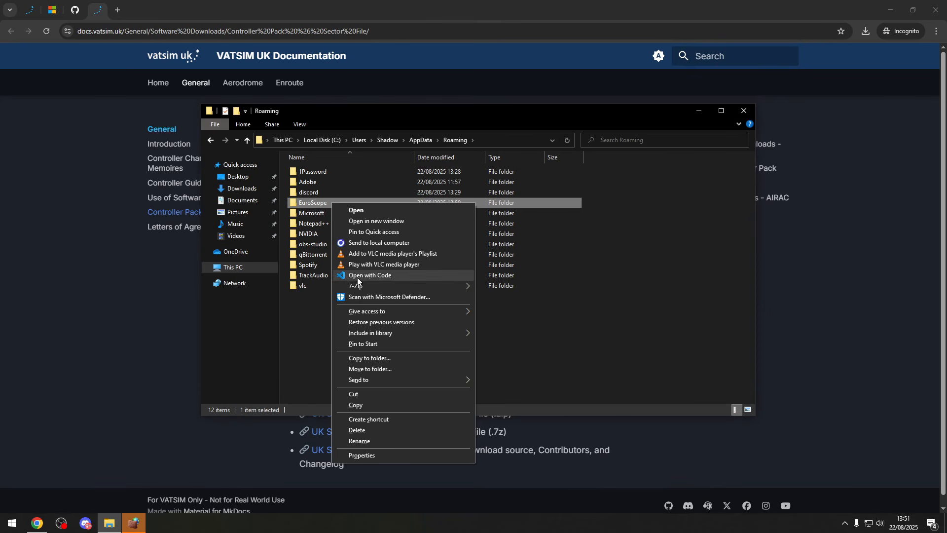
left_click(383, 231)
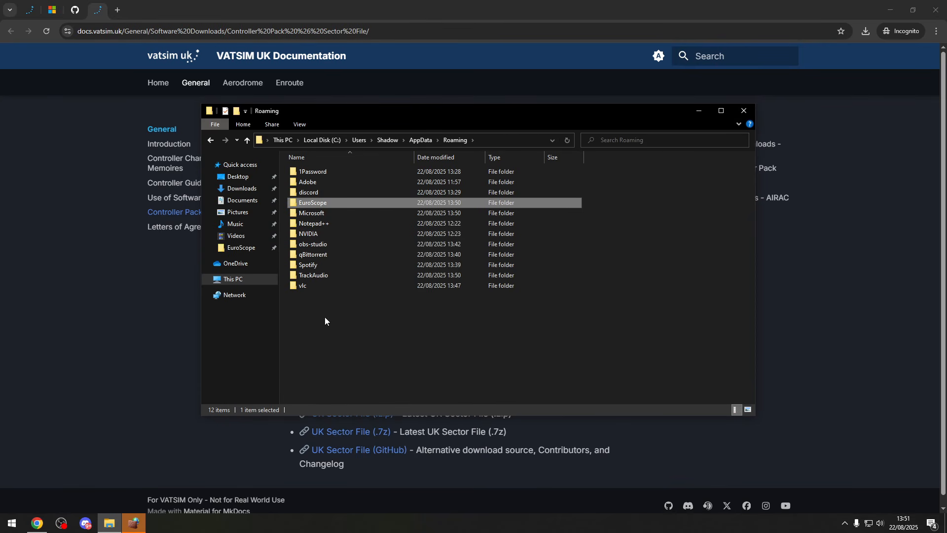
- Extract the UK folder from uk_controller_pack_2025_08.zip in Downloads into the pinned EuroScope folder
left_click(244, 248)
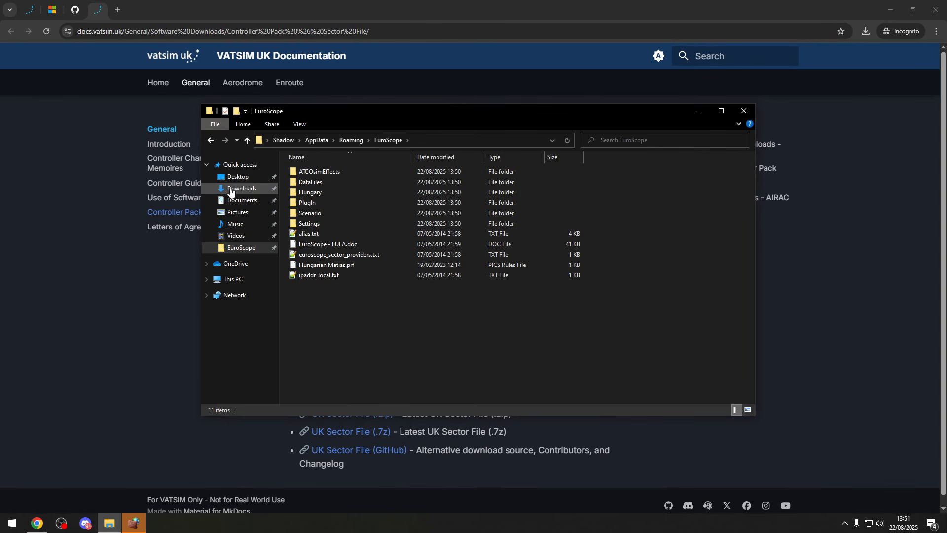
right_click(230, 188)
left_click(272, 210)
left_click_drag(309, 131, 643, 183)
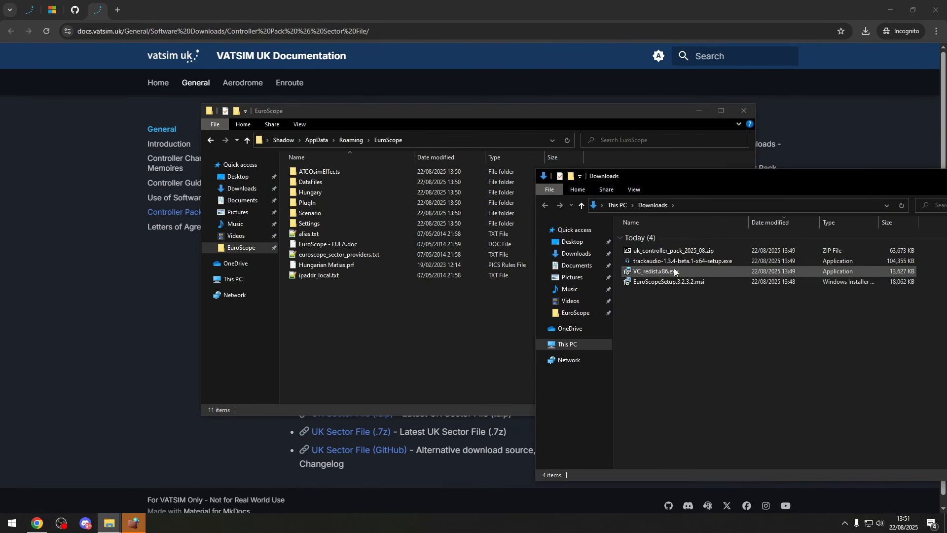
double_click(665, 253)
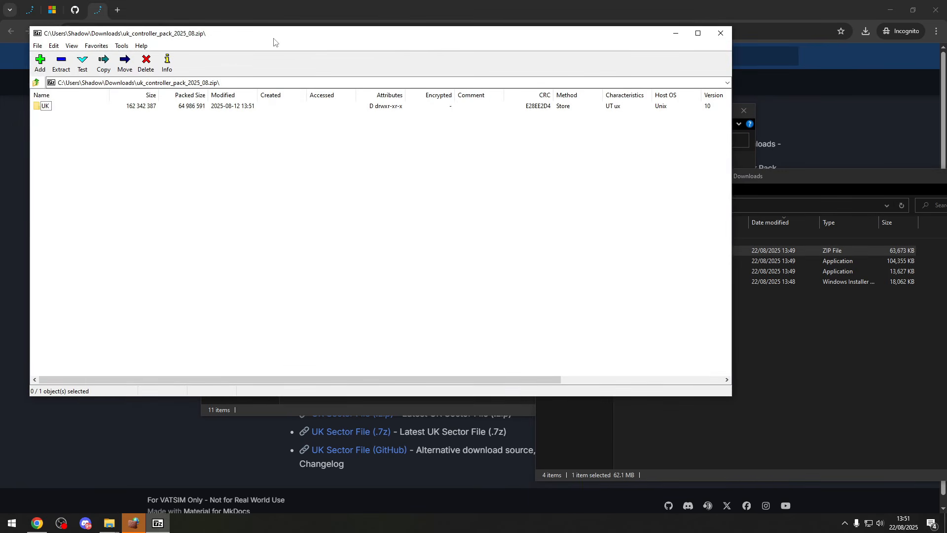
left_click_drag(275, 37, 737, 141)
left_click_drag(512, 210, 308, 327)
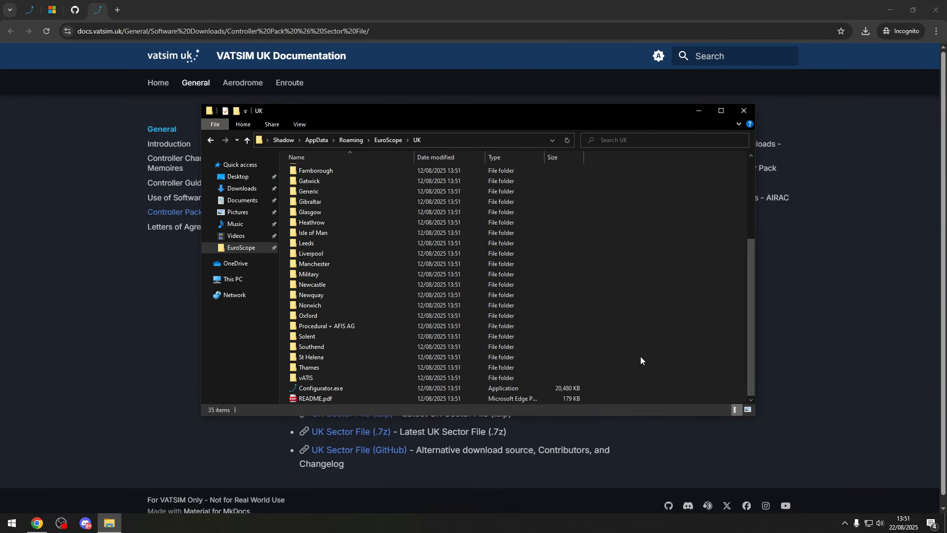
- Run Configurator.exe from the extracted UK folder and enter the controller's VATSIM name and certificate ID
double_click(339, 390)
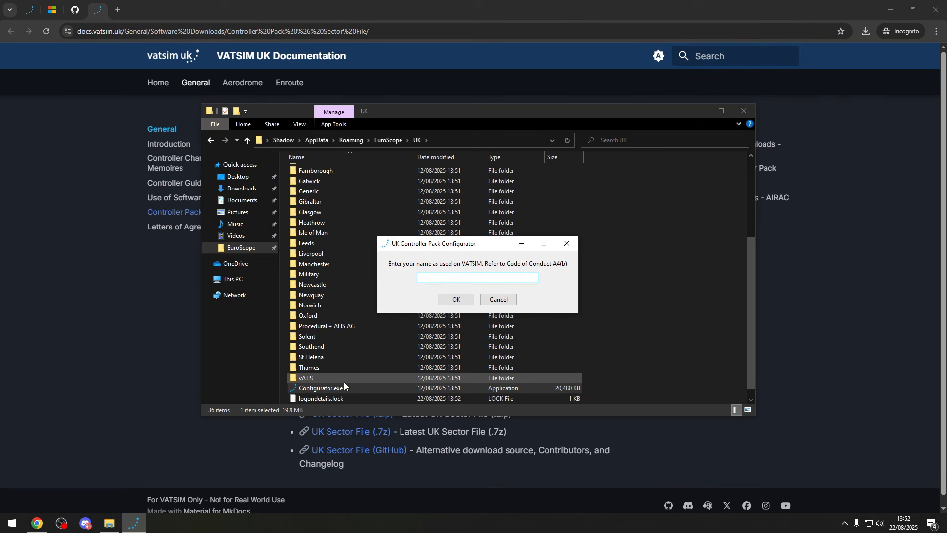
type("CA")
key("Return")
key("Return")
type("80")
key("BackSpace")
key("BackSpace")
type("1707111")
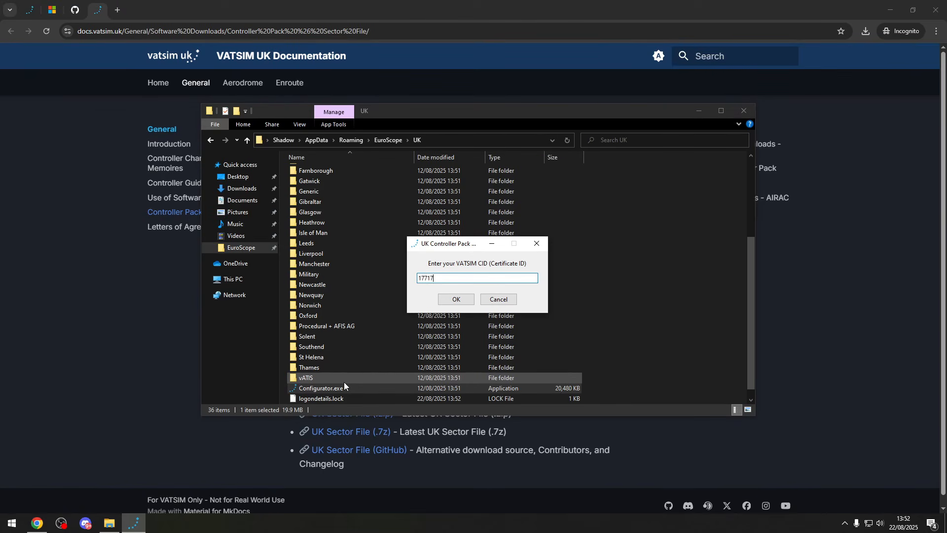
key("Return")
- Enter the VATSIM account password in the UK Controller Pack Configurator
left_click(507, 255)
left_click(464, 272)
left_click(476, 268)
type("MyPassword123")
key("Return")
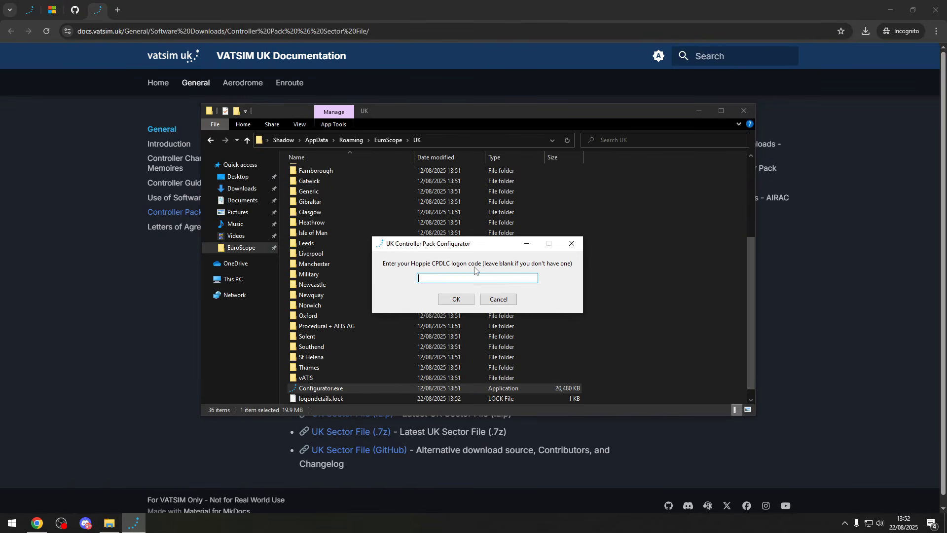
- Leave the Hoppie CPDLC logon code blank, decline the advanced options and finish the configurator
key("Return")
key("Insert")
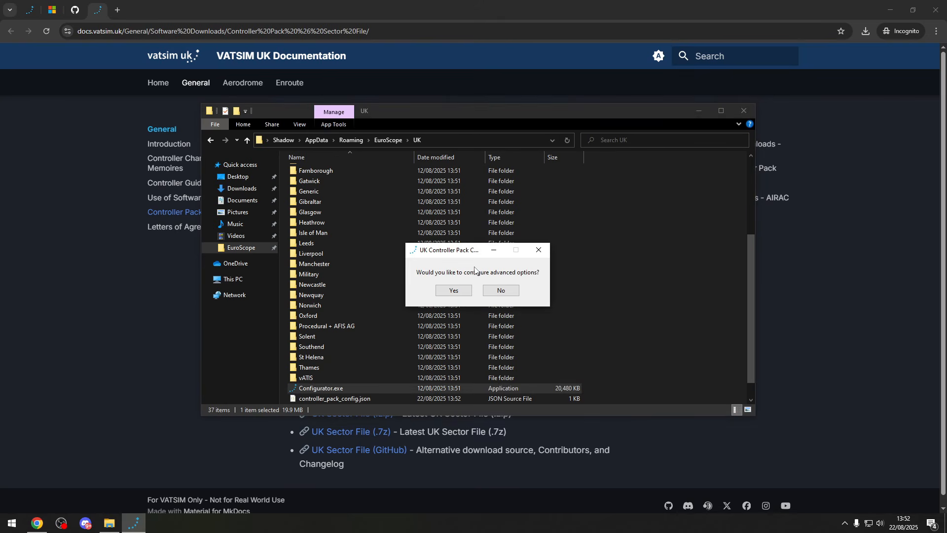
left_click(501, 290)
left_click(504, 296)
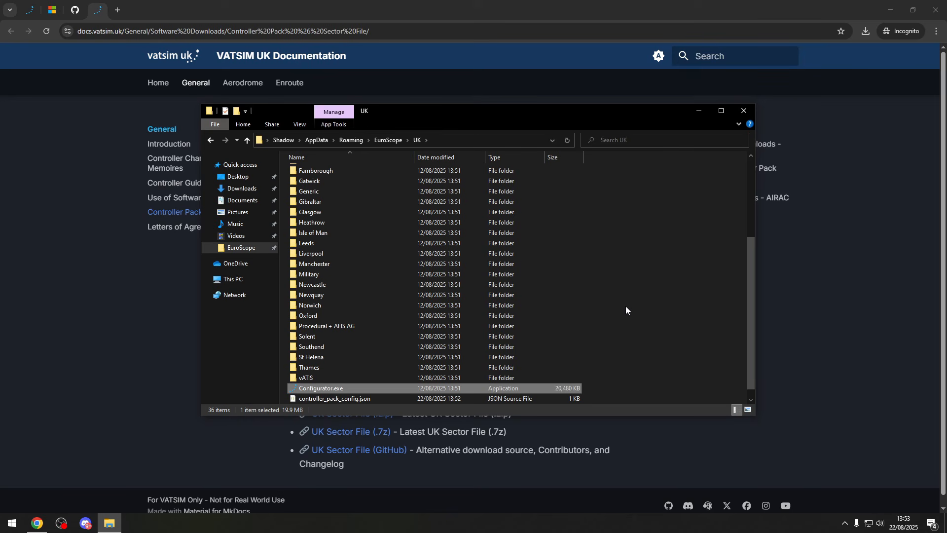
- Launch EuroScope and load the Gatwick SMR.prf profile from the Gatwick folder inside UK
key("super")
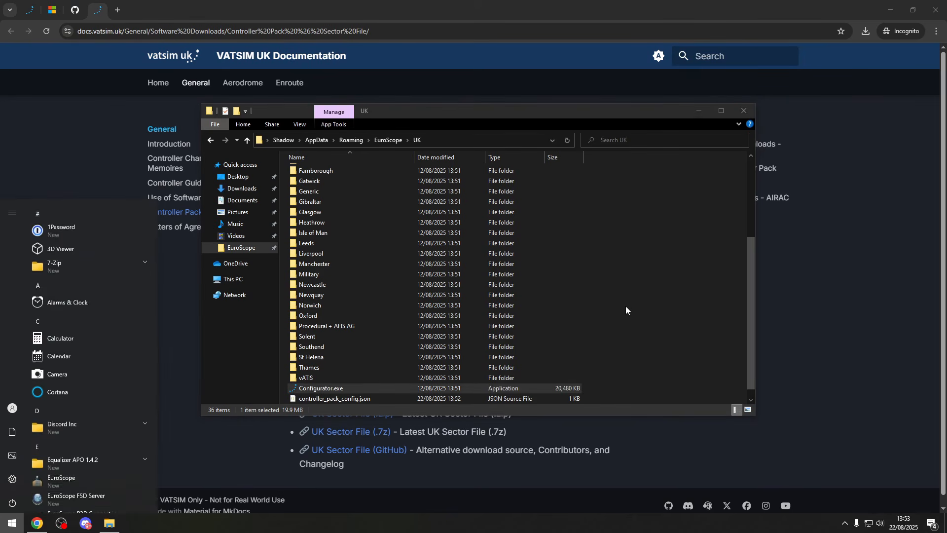
type("euroscope")
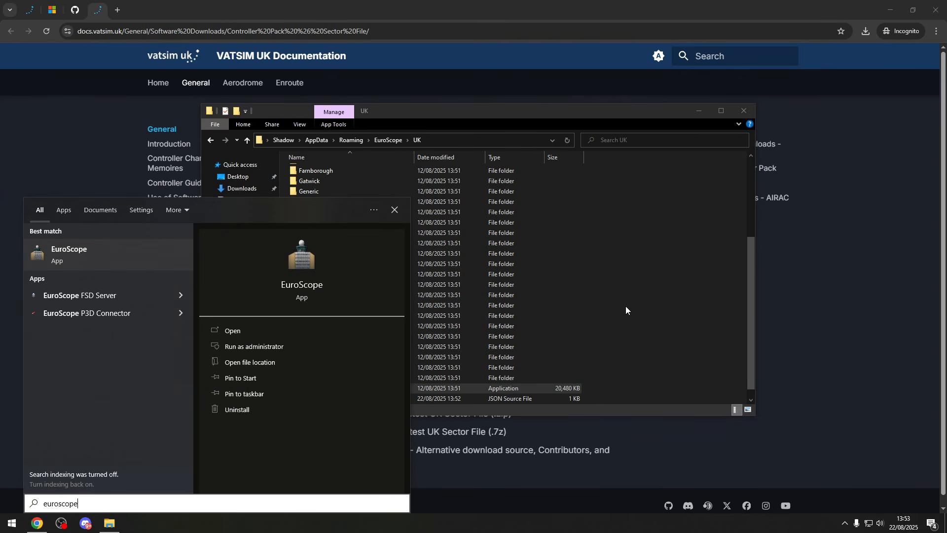
key("Return")
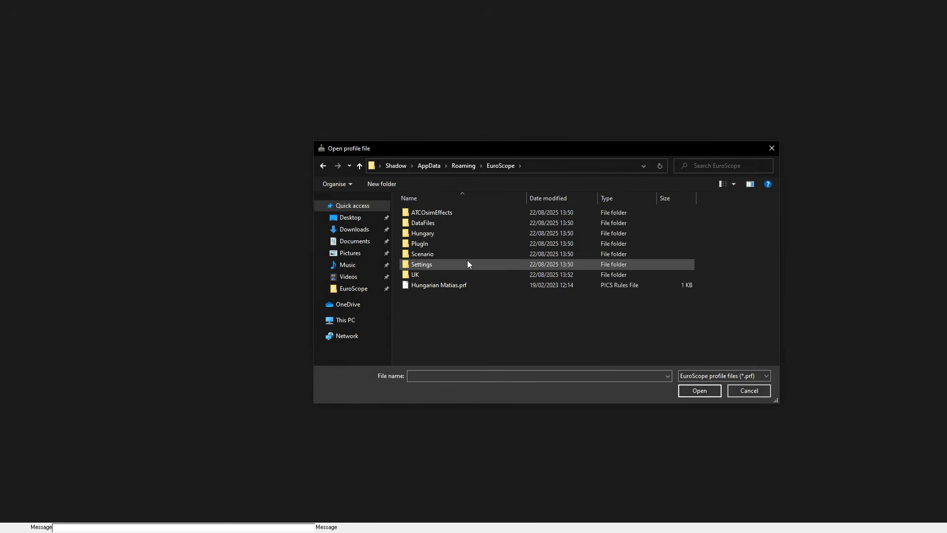
double_click(464, 275)
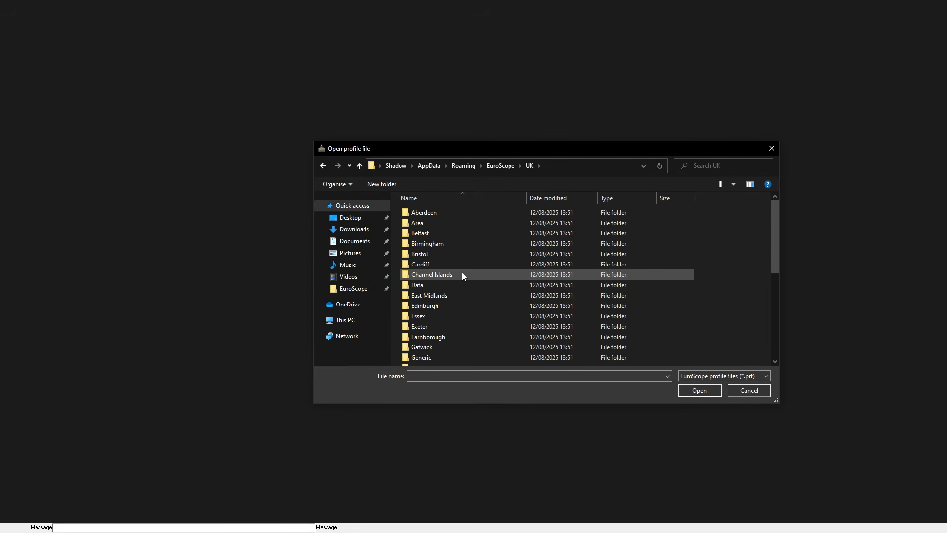
double_click(428, 347)
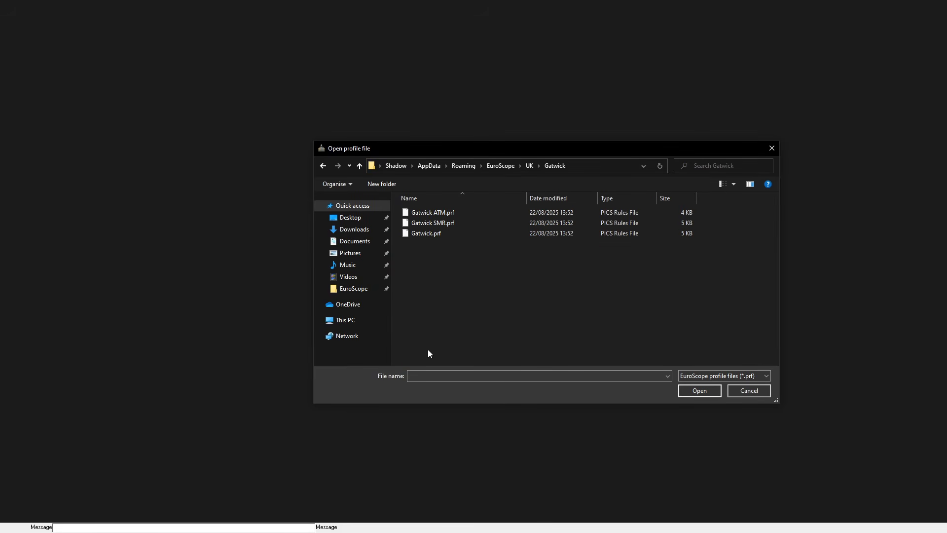
double_click(455, 223)
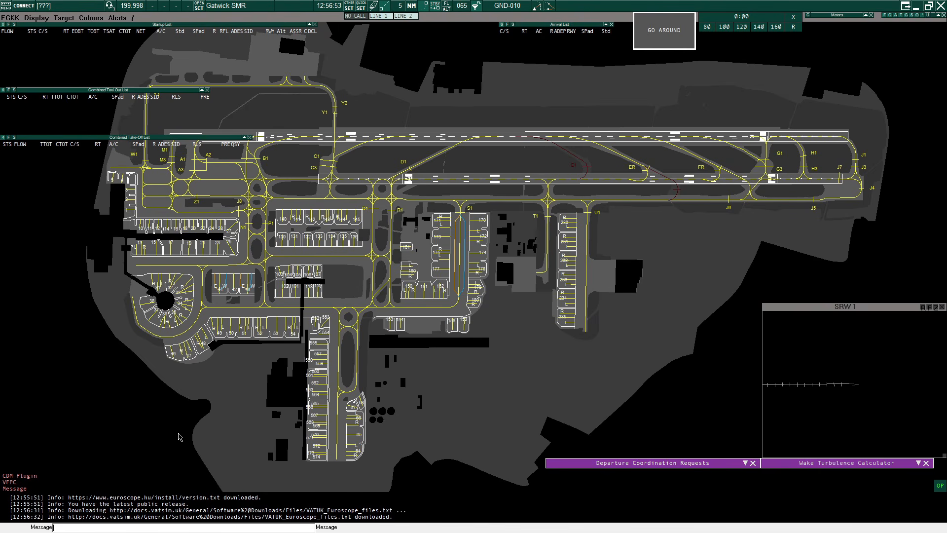
- Turn off both auto loading the last profile on startup and auto saving the profile on exit
left_click(351, 9)
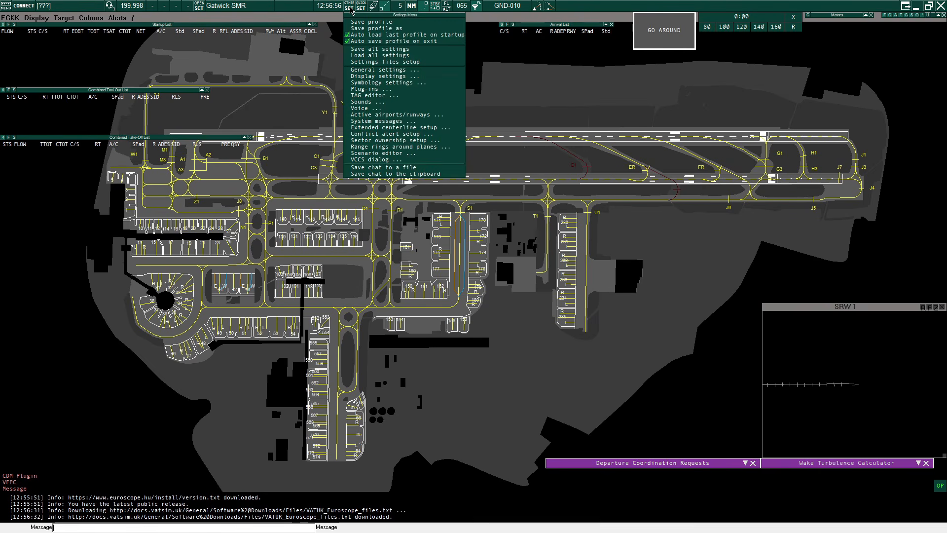
left_click(367, 35)
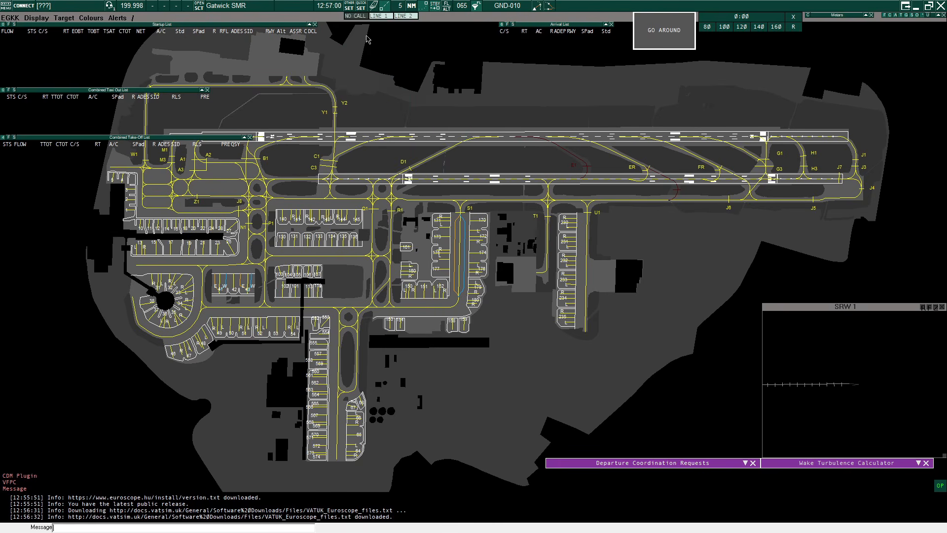
left_click(351, 10)
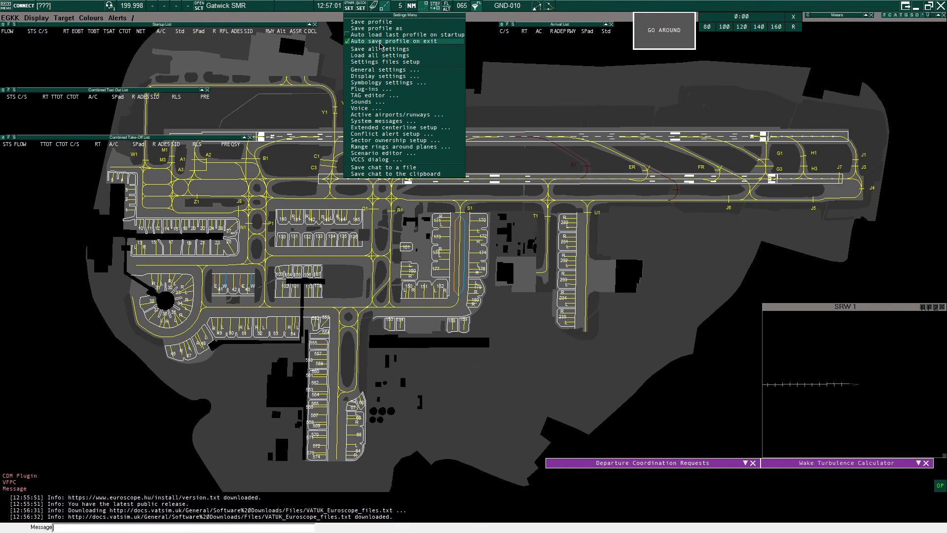
left_click(380, 42)
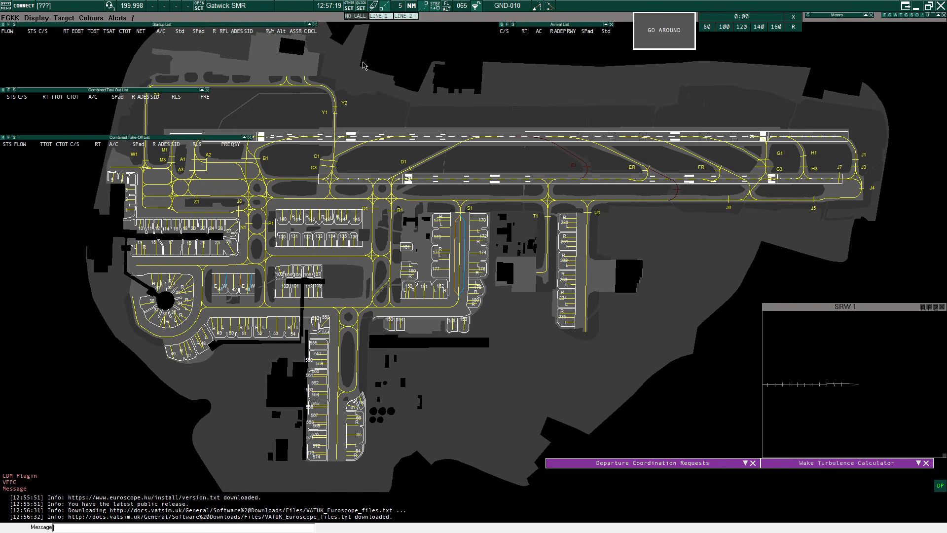
- Connect to VATSIM as CAH_OBS, dismiss the voice communication setup and run the command .vis EGKK
left_click(29, 6)
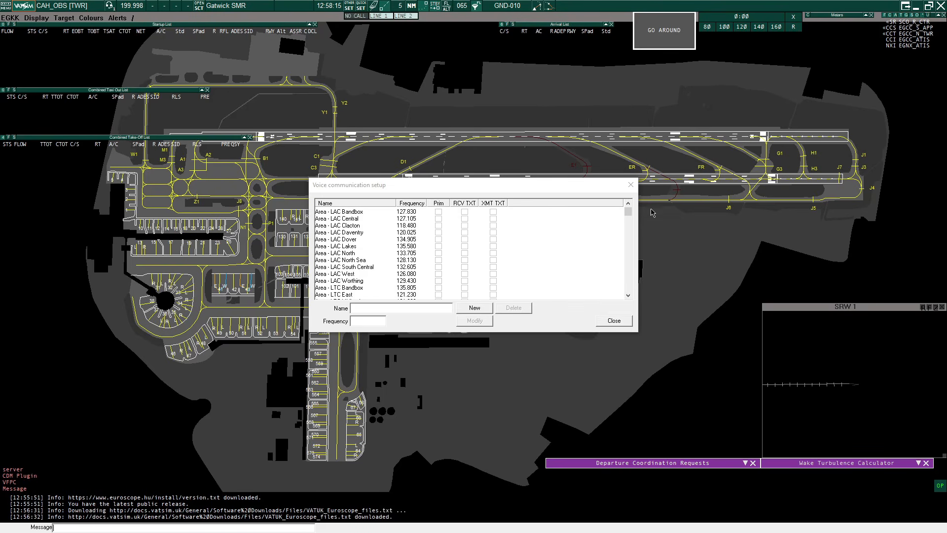
left_click(621, 322)
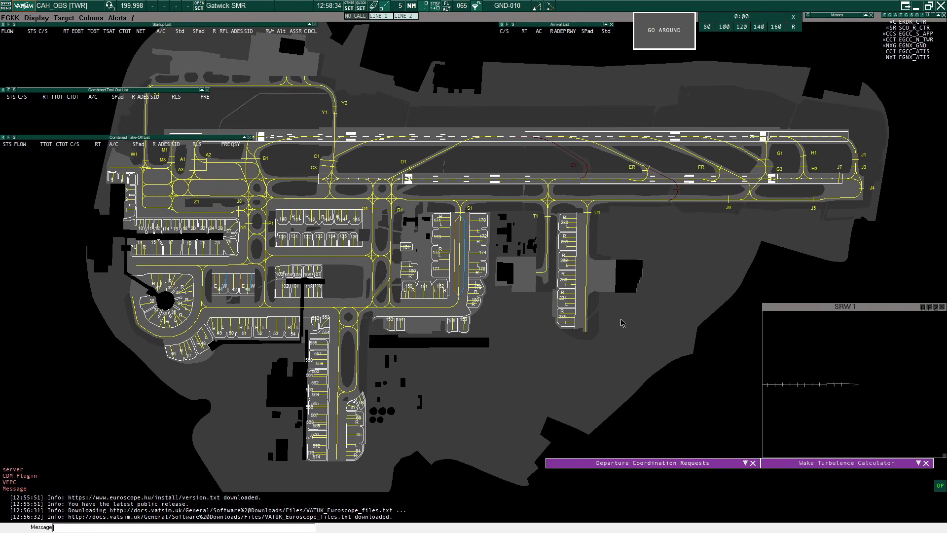
type(".vis EG")
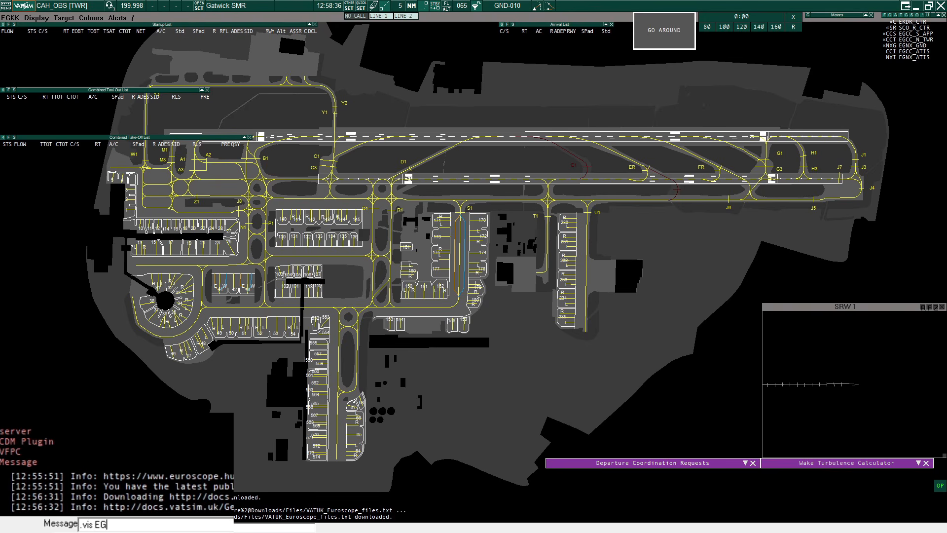
type("KK")
key("Return")
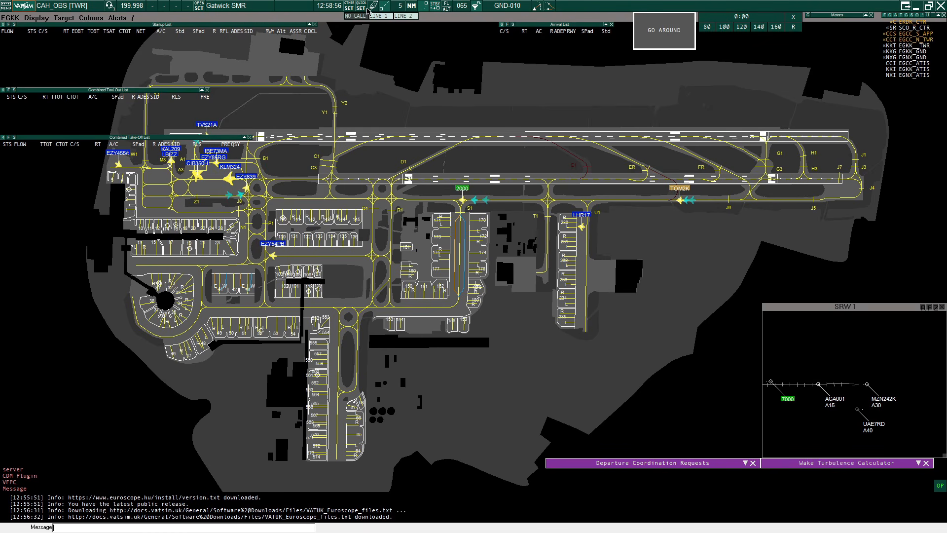
- Make EGKK London Gatwick active for departures and arrivals, with runway 26L in use for both
left_click(301, 6)
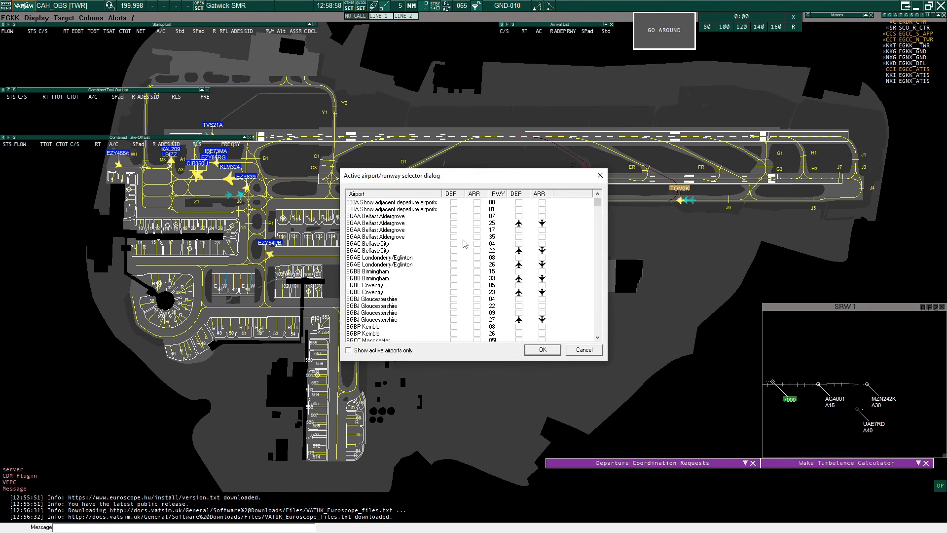
scroll(464, 279, "down", 15)
scroll(465, 279, "down", 12)
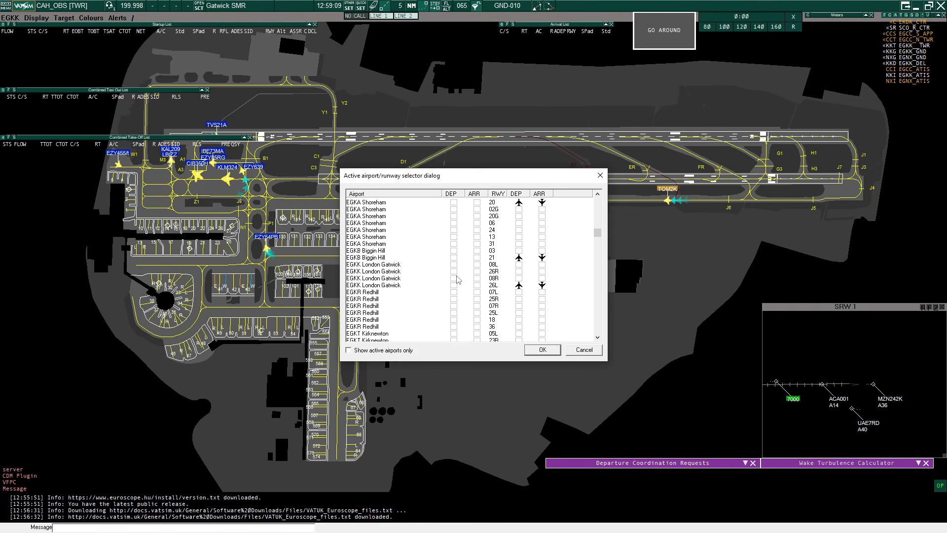
left_click(454, 279)
left_click(477, 272)
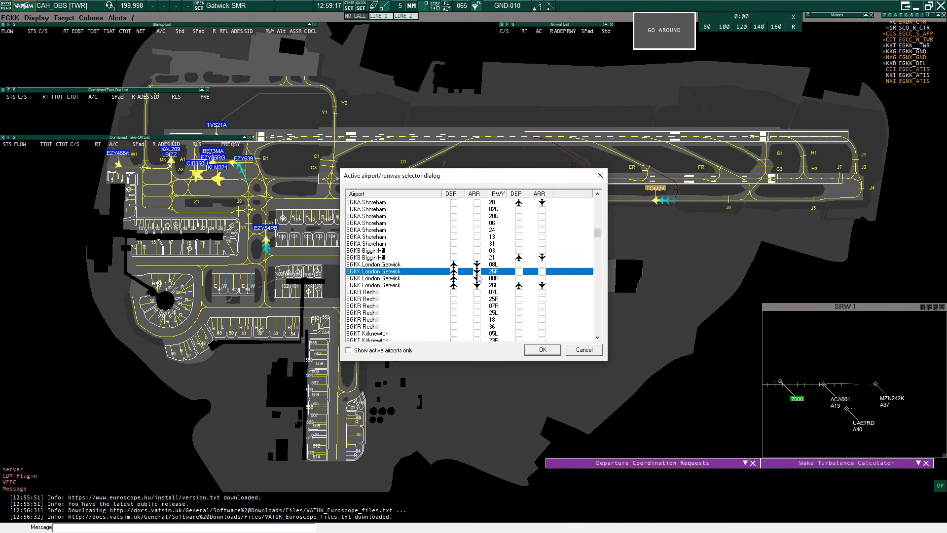
left_click(515, 286)
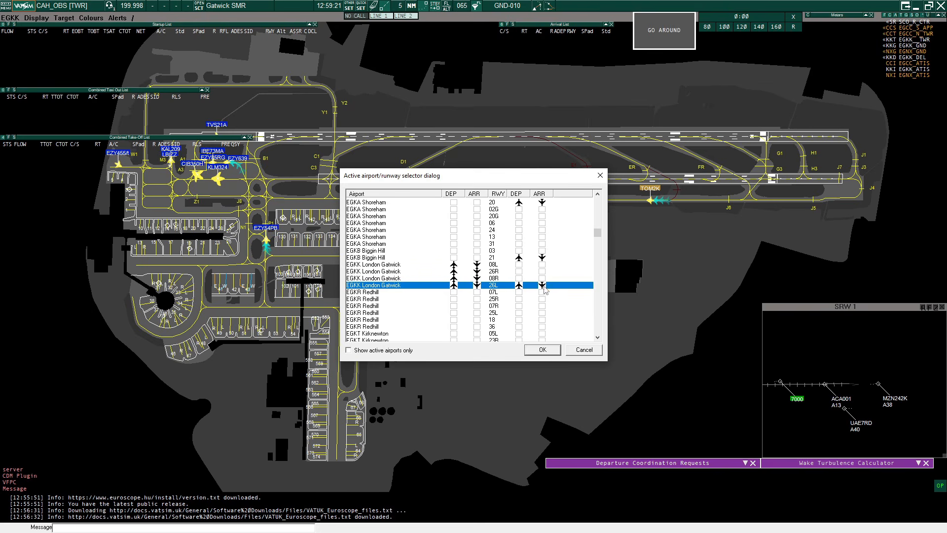
left_click(542, 349)
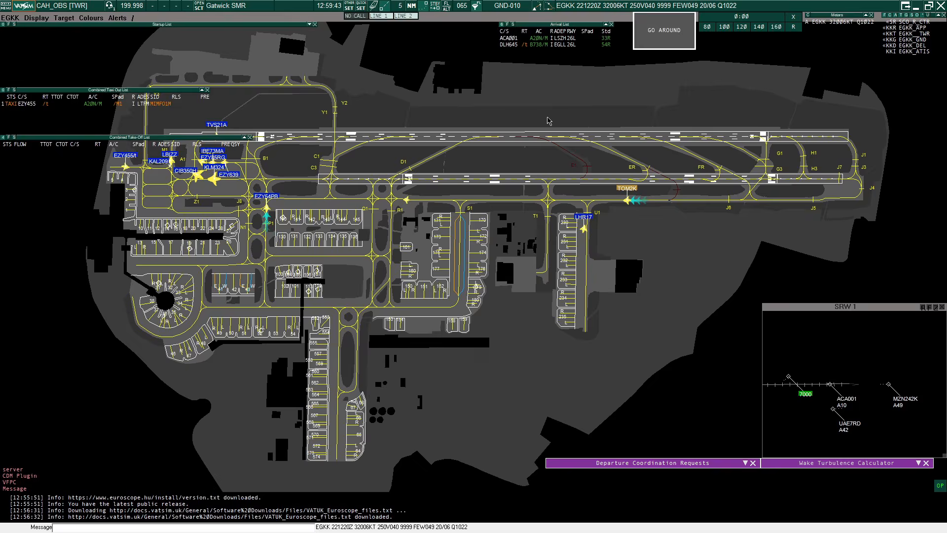
- Launch TrackAudio and enter the VATSIM CID and account password in its settings
key("super")
type("track")
key("Return")
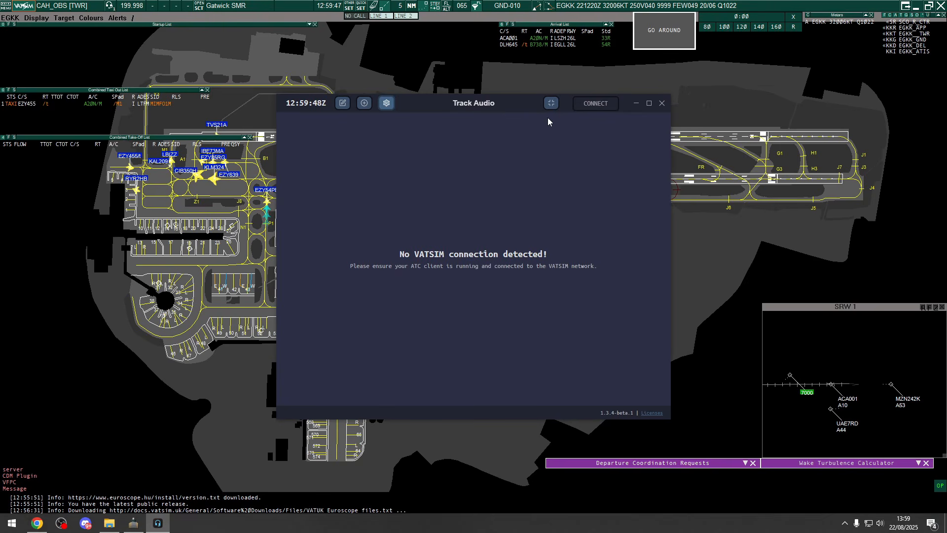
left_click(386, 102)
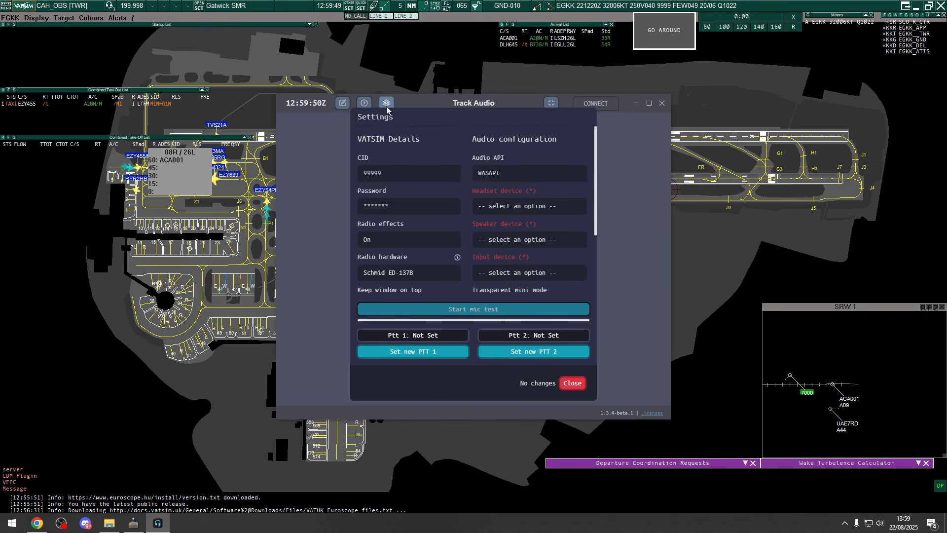
left_click(397, 178)
type("1778")
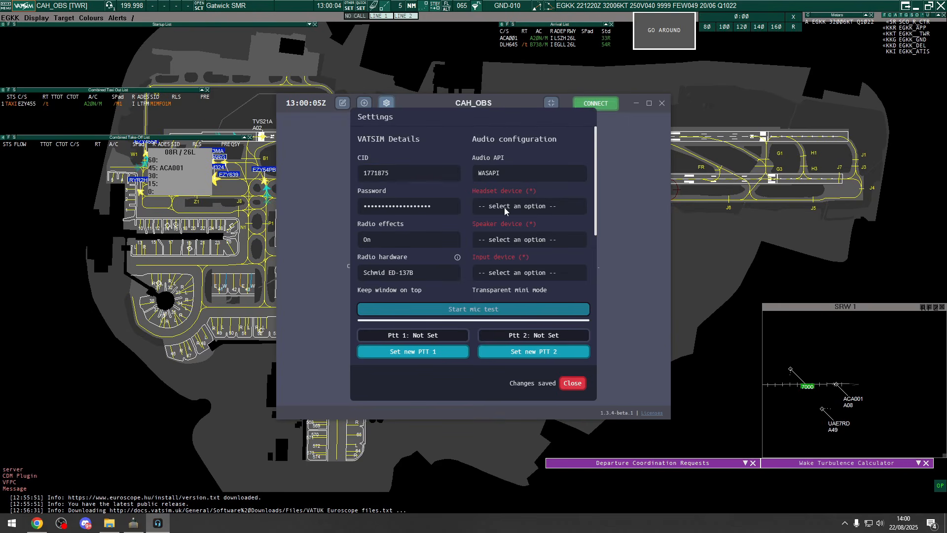
- Choose the Corsair Headset Earphone as headset and speaker device and the Corsair Headset Microphone as input device
left_click(506, 209)
left_click(511, 237)
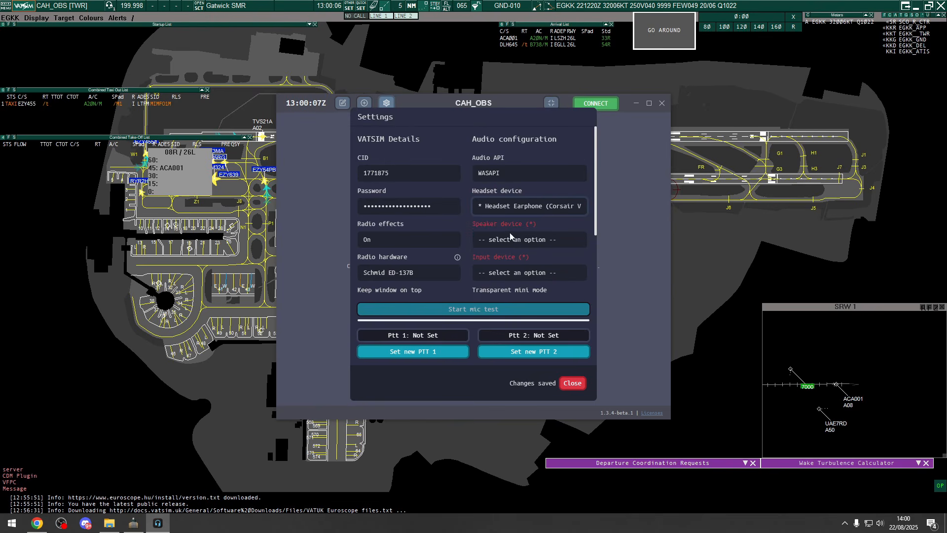
left_click(513, 241)
left_click(511, 267)
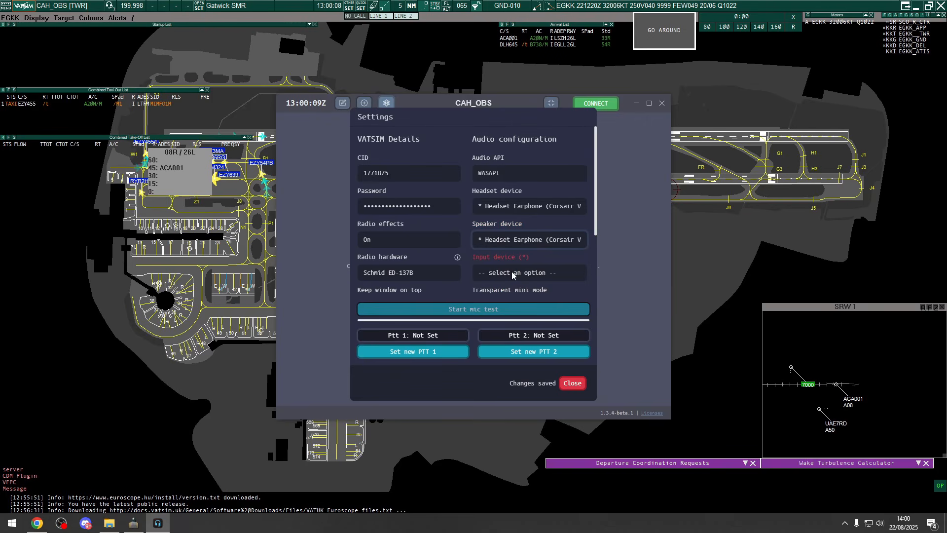
left_click(513, 273)
left_click(517, 312)
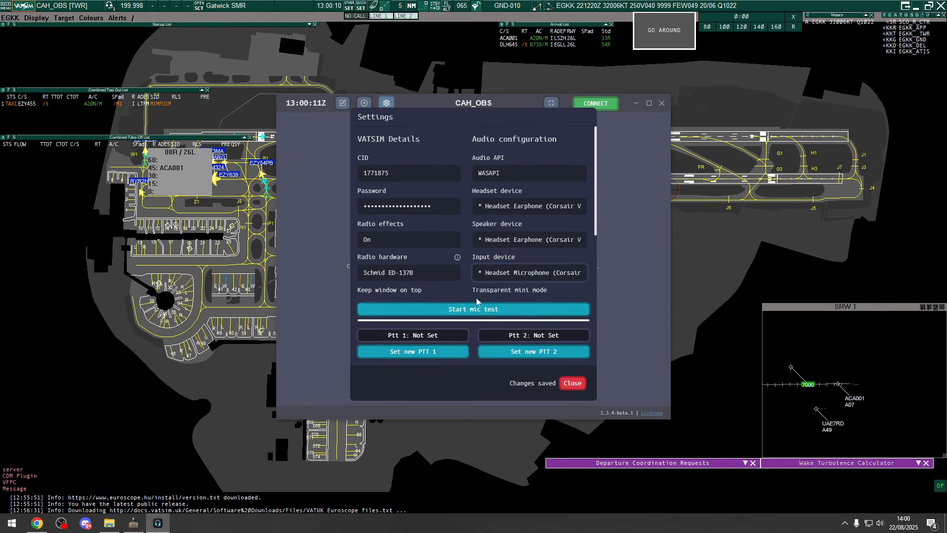
- Assign F13 as the PTT 1 key, then close the settings and connect TrackAudio to the voice network
scroll(493, 318, "down", 3)
left_click(432, 355)
key("F13")
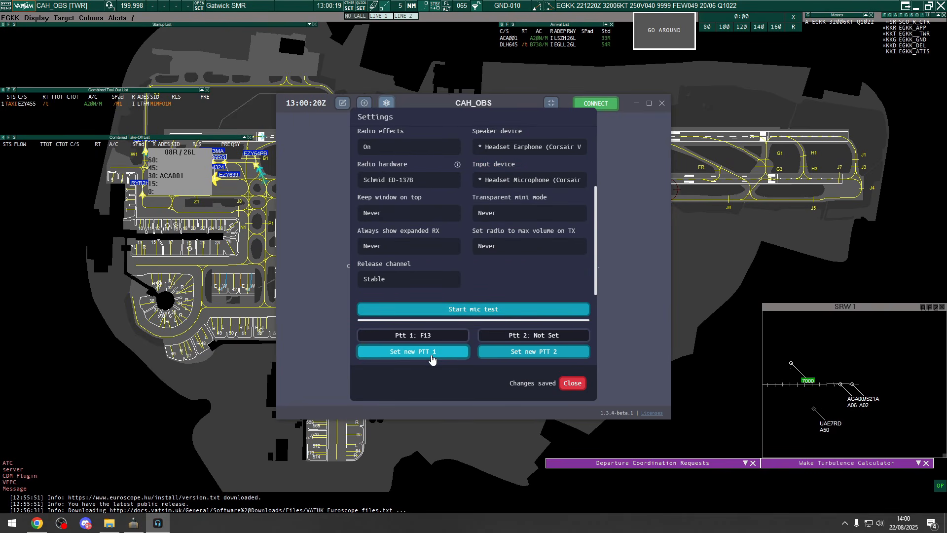
left_click(571, 387)
left_click(595, 106)
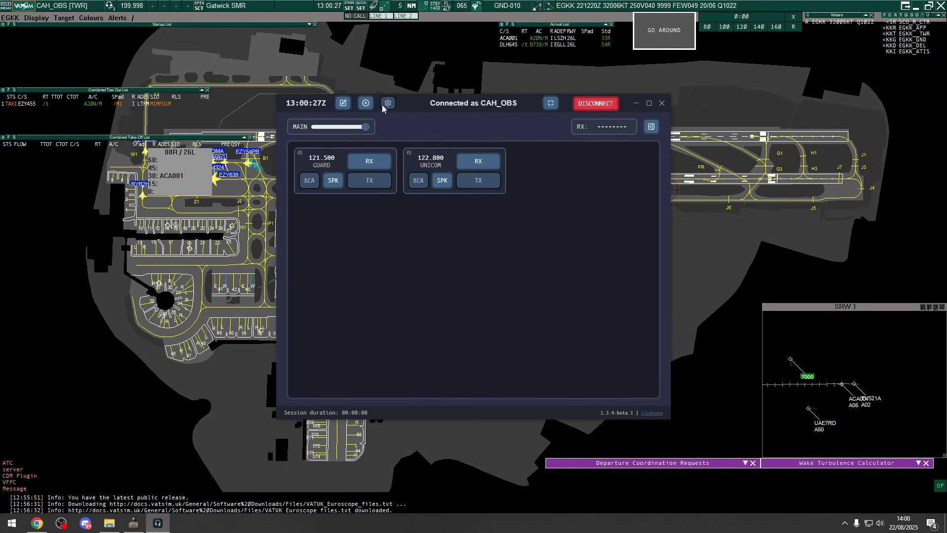
- Add the EGKK_GND station in the radio setup and enable receiving on its frequency
left_click(366, 104)
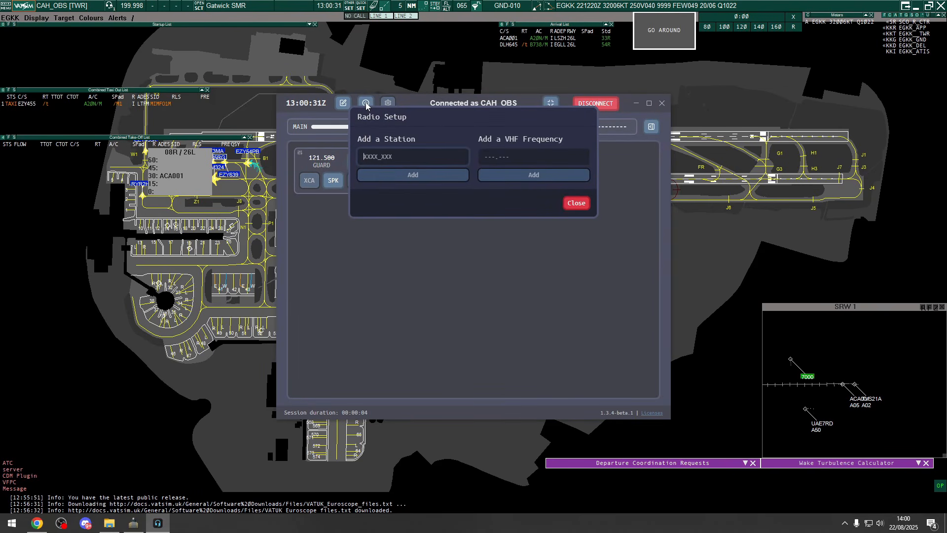
type("EGKK_G")
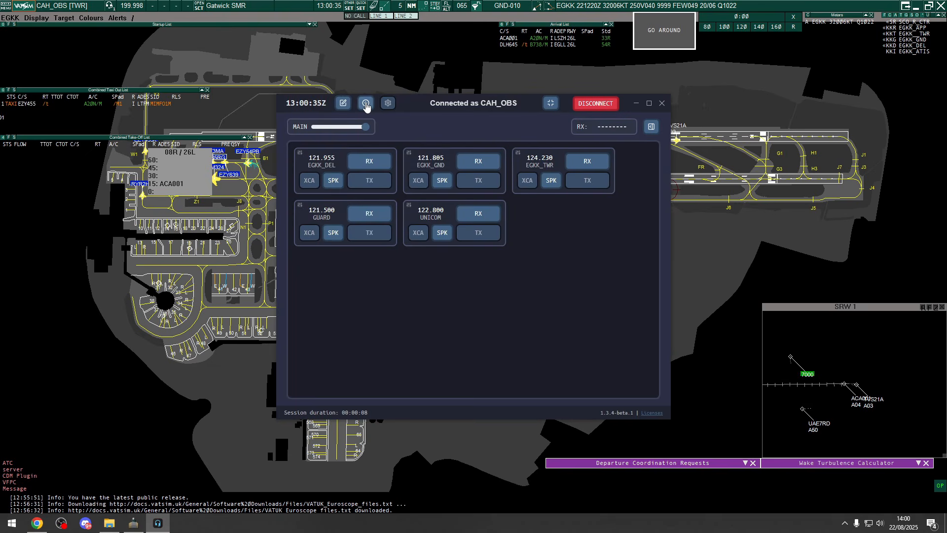
left_click(478, 161)
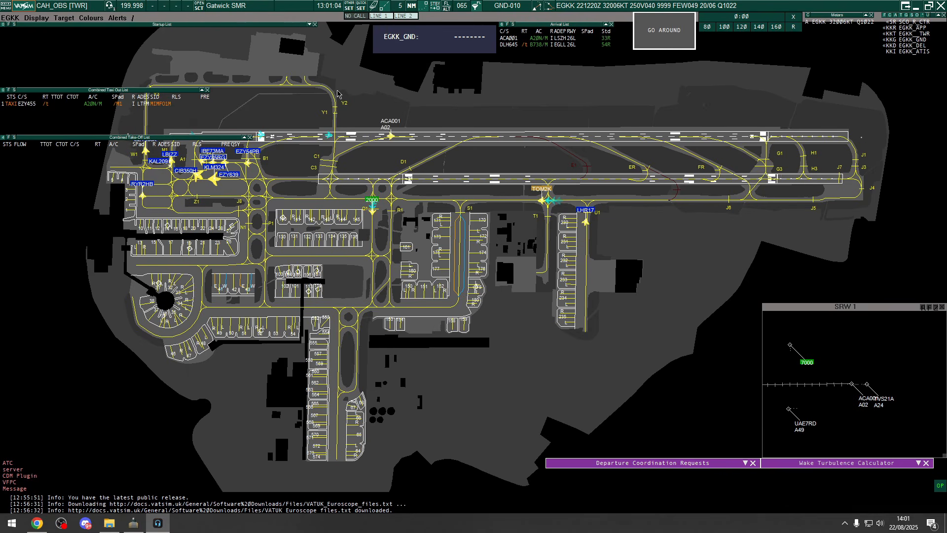
- Switch to Discord to view the community-help channel of the VATSIM UK server
key("alt+Tab")
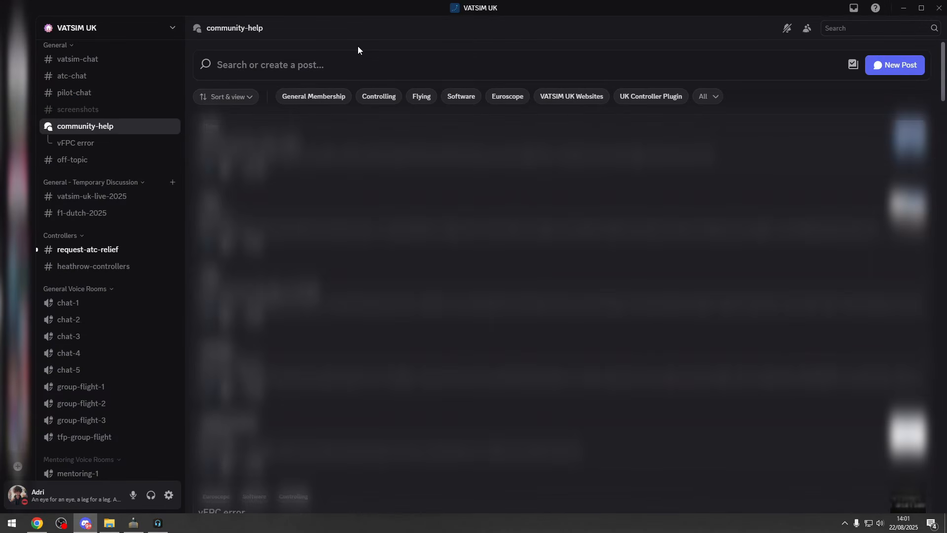